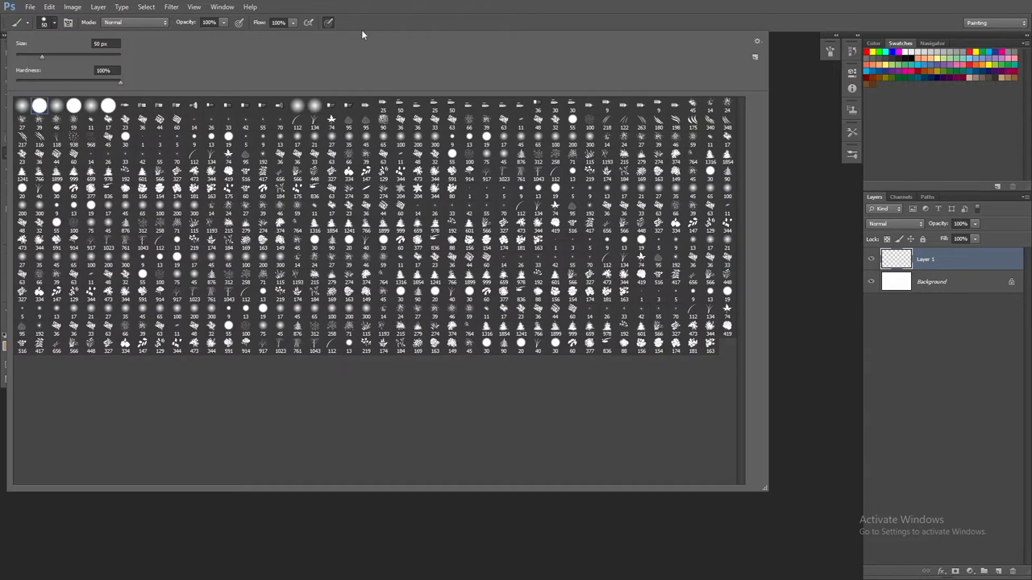
Sketch the multi-storey house with roofs, trees and pots in red, and set the sketch layer's opacity to 40%.
{"action": "left_click", "coordinate": [394, 25]}
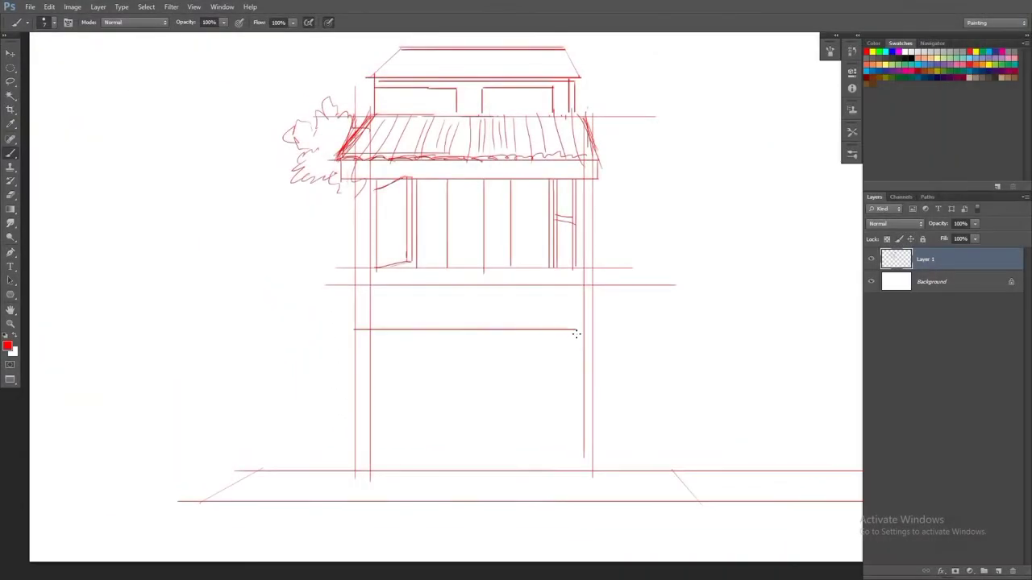
{"action": "scroll", "coordinate": [590, 332], "scroll_direction": "down", "scroll_amount": 2}
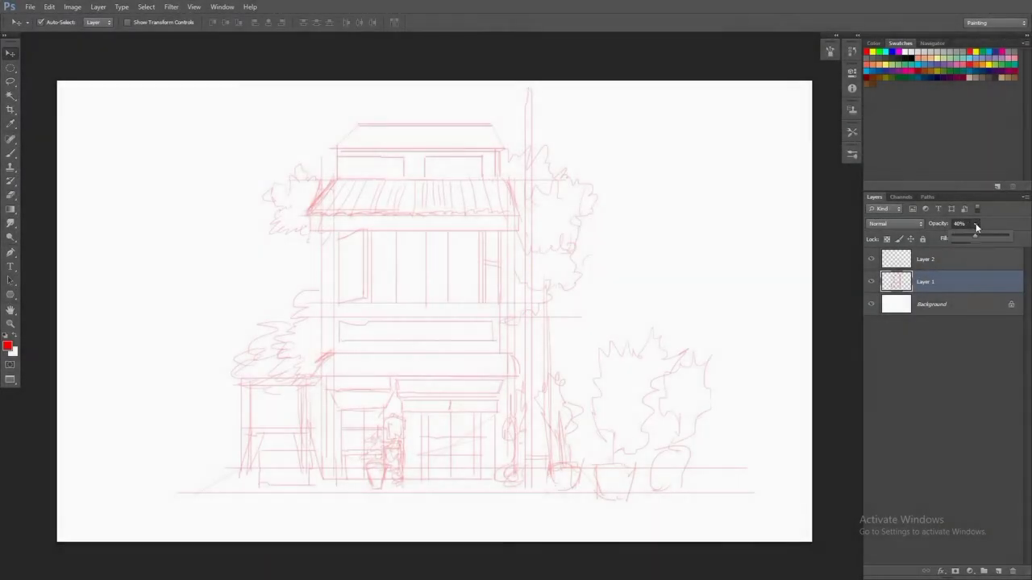
{"action": "left_click", "coordinate": [976, 225]}
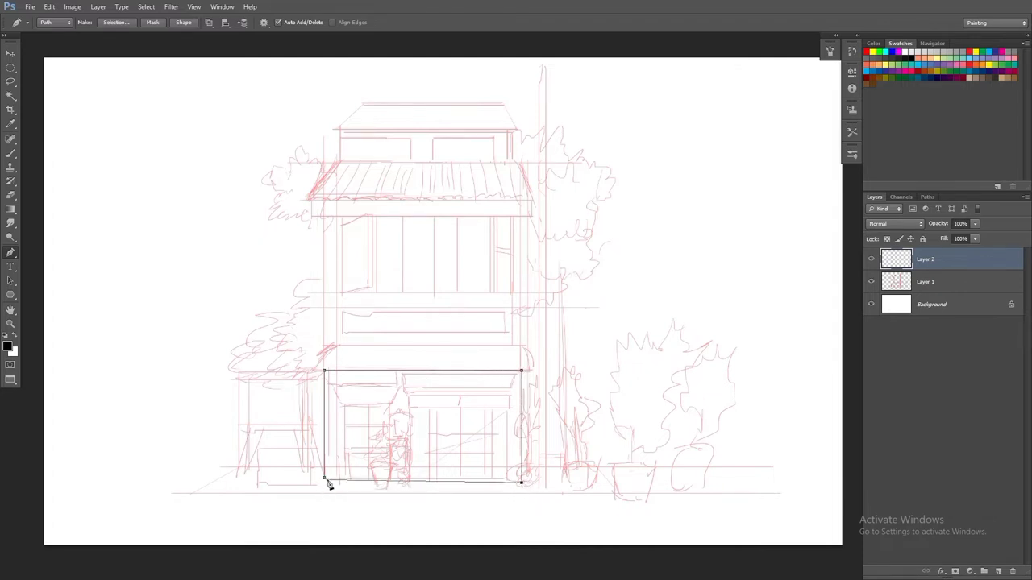
Outline the ground-floor facade in black with the Pen tool and add two vertical pillar lines along its left side.
{"action": "left_click", "coordinate": [325, 481]}
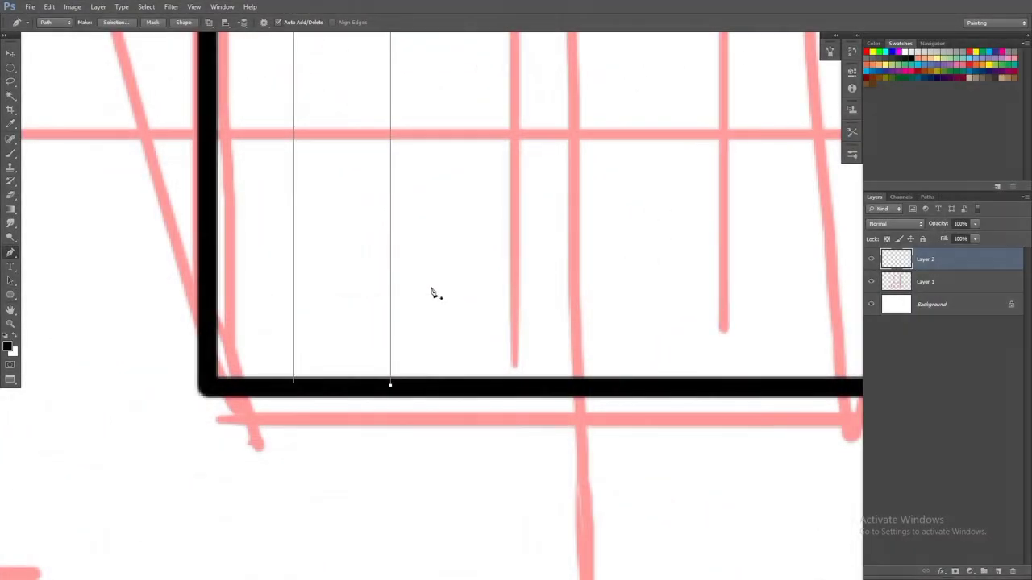
{"action": "scroll", "coordinate": [613, 297], "scroll_direction": "down", "scroll_amount": 5}
{"action": "scroll", "coordinate": [575, 520], "scroll_direction": "up", "scroll_amount": 3}
{"action": "scroll", "coordinate": [604, 478], "scroll_direction": "down", "scroll_amount": 1}
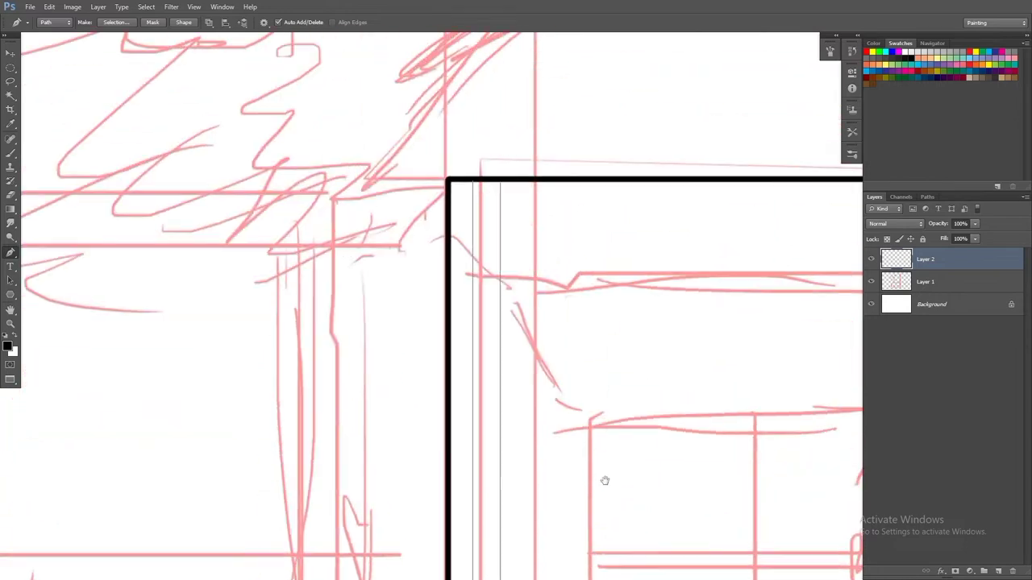
{"action": "scroll", "coordinate": [508, 214], "scroll_direction": "up", "scroll_amount": 2}
{"action": "left_click_drag", "start_coordinate": [564, 150], "coordinate": [525, 191]}
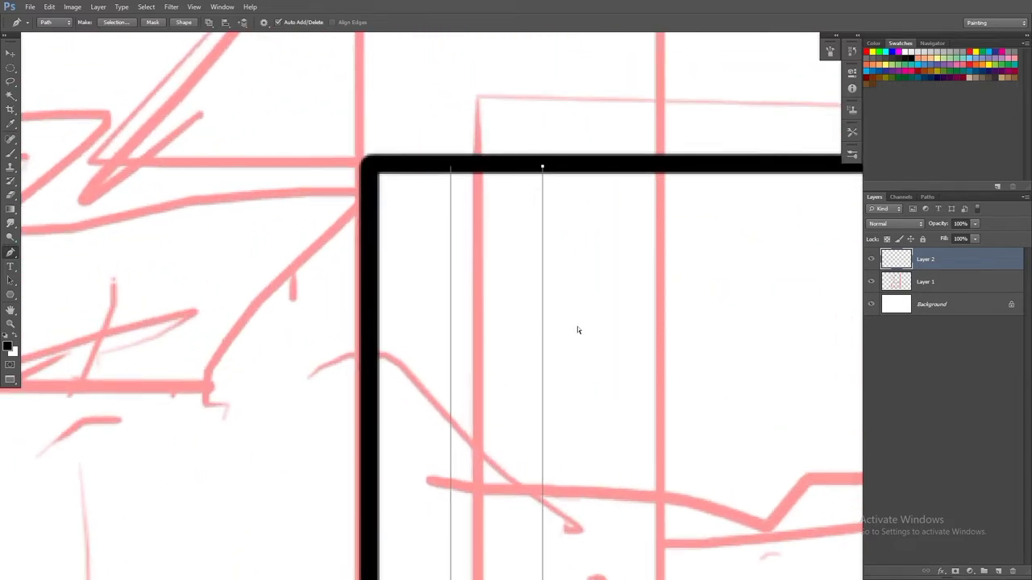
{"action": "scroll", "coordinate": [654, 303], "scroll_direction": "down", "scroll_amount": 3}
{"action": "scroll", "coordinate": [175, 276], "scroll_direction": "down", "scroll_amount": 1}
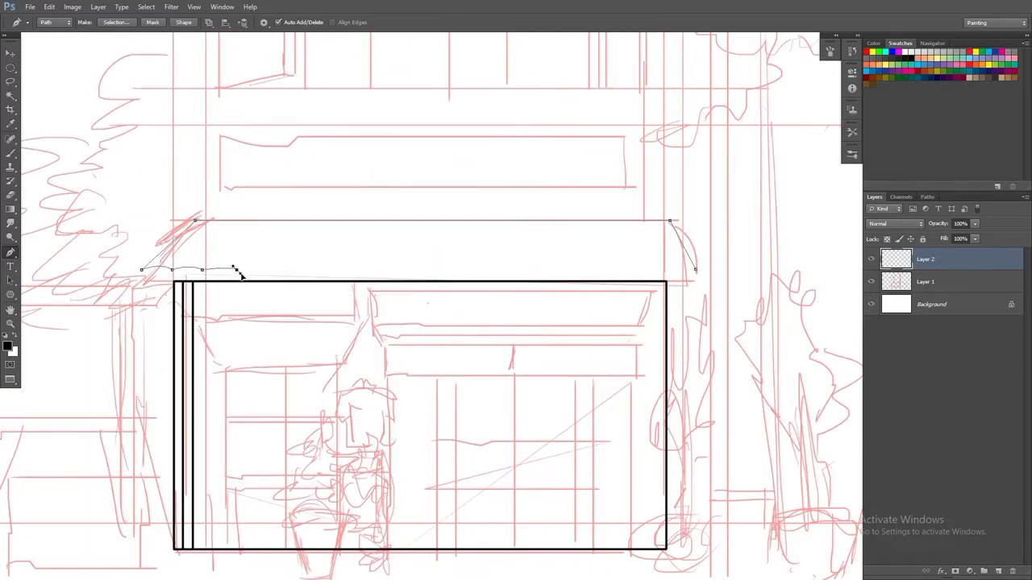
Try to trace the awning above the ground floor with a scalloped lower edge using the Pen tool.
{"action": "left_click_drag", "start_coordinate": [299, 269], "coordinate": [314, 272]}
{"action": "left_click_drag", "start_coordinate": [330, 269], "coordinate": [403, 272]}
{"action": "left_click_drag", "start_coordinate": [417, 269], "coordinate": [459, 272]}
{"action": "left_click_drag", "start_coordinate": [476, 269], "coordinate": [490, 274]}
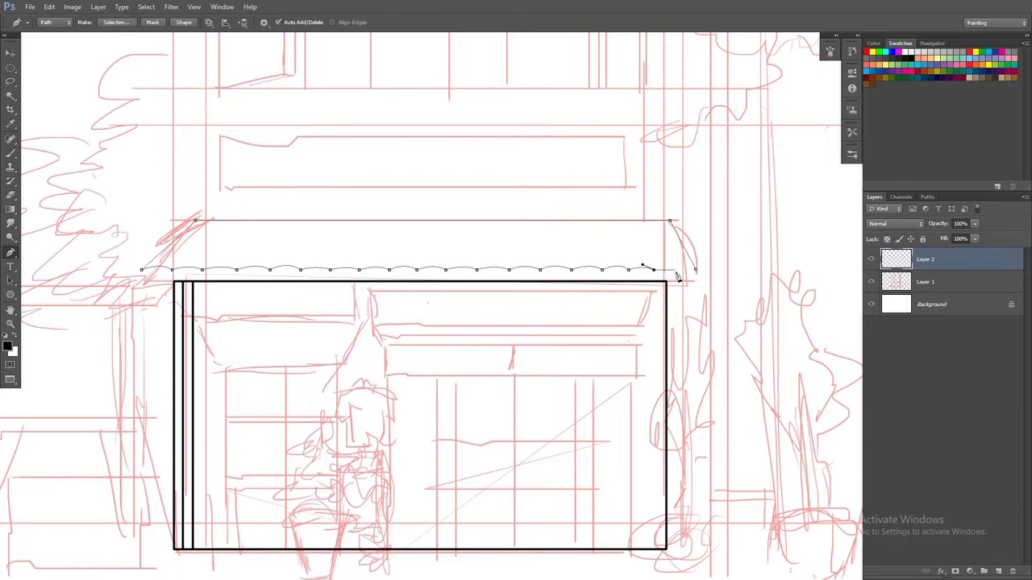
{"action": "scroll", "coordinate": [692, 272], "scroll_direction": "up", "scroll_amount": 3}
{"action": "scroll", "coordinate": [393, 240], "scroll_direction": "right", "scroll_amount": 3}
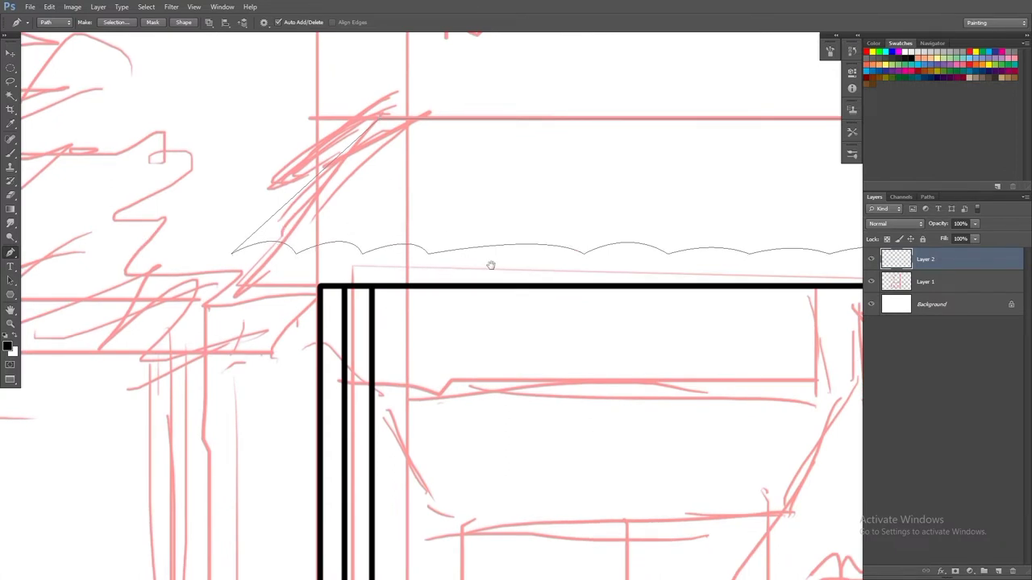
{"action": "left_click_drag", "start_coordinate": [490, 265], "coordinate": [277, 257]}
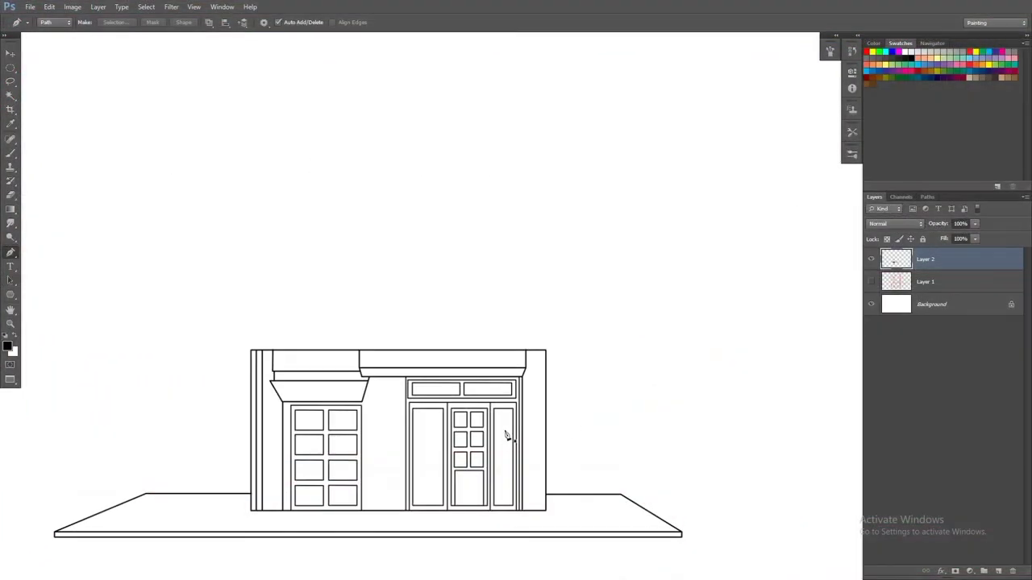
Show the red sketch layer and trace the lidded box at the left of the building with the Pen tool.
{"action": "left_click", "coordinate": [871, 281]}
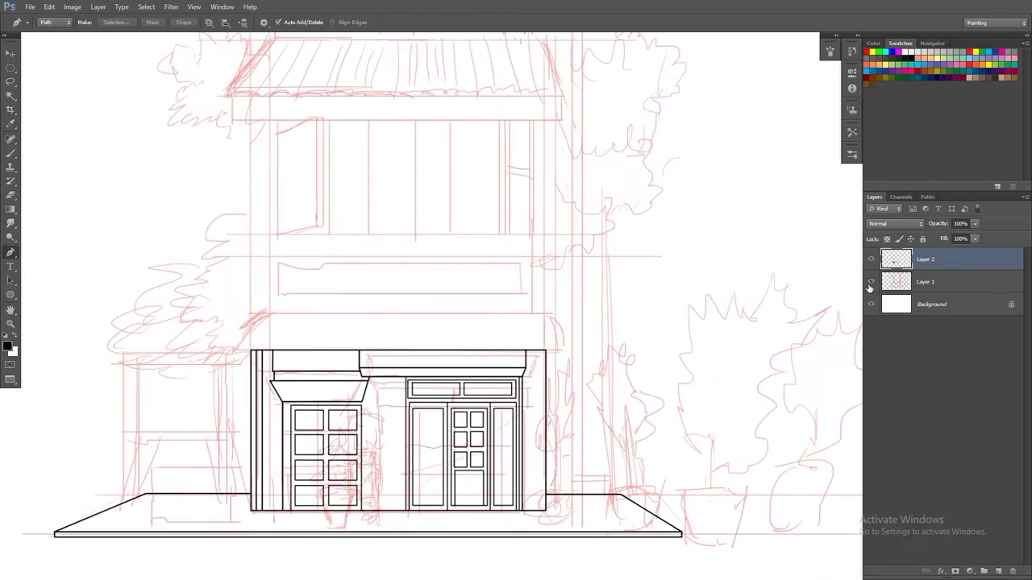
{"action": "scroll", "coordinate": [211, 477], "scroll_direction": "down", "scroll_amount": 1}
{"action": "scroll", "coordinate": [366, 498], "scroll_direction": "left", "scroll_amount": 4}
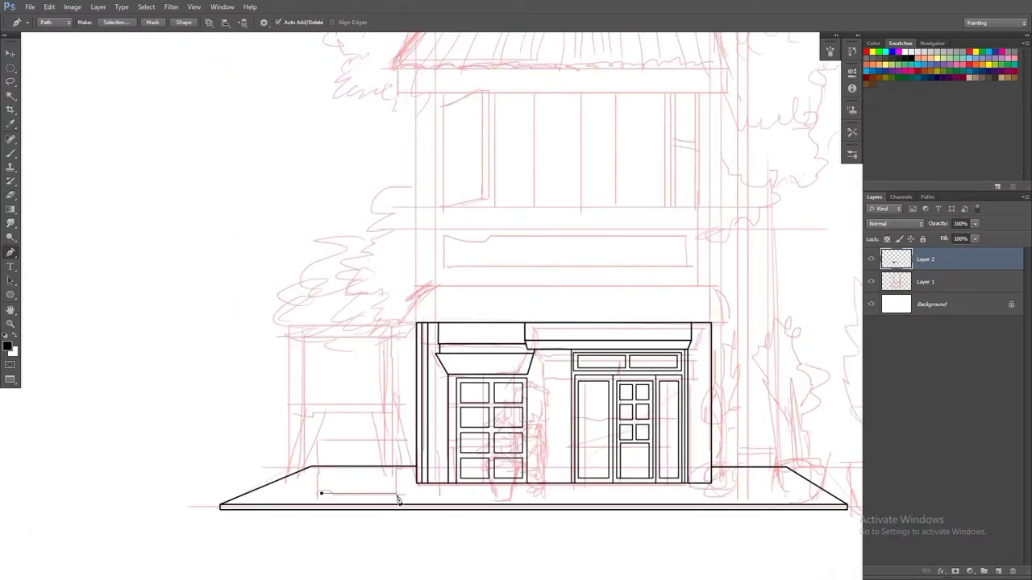
{"action": "left_click_drag", "start_coordinate": [369, 495], "coordinate": [367, 491]}
{"action": "left_click", "coordinate": [401, 436]}
{"action": "left_click", "coordinate": [311, 435]}
{"action": "scroll", "coordinate": [374, 448], "scroll_direction": "up", "scroll_amount": 3}
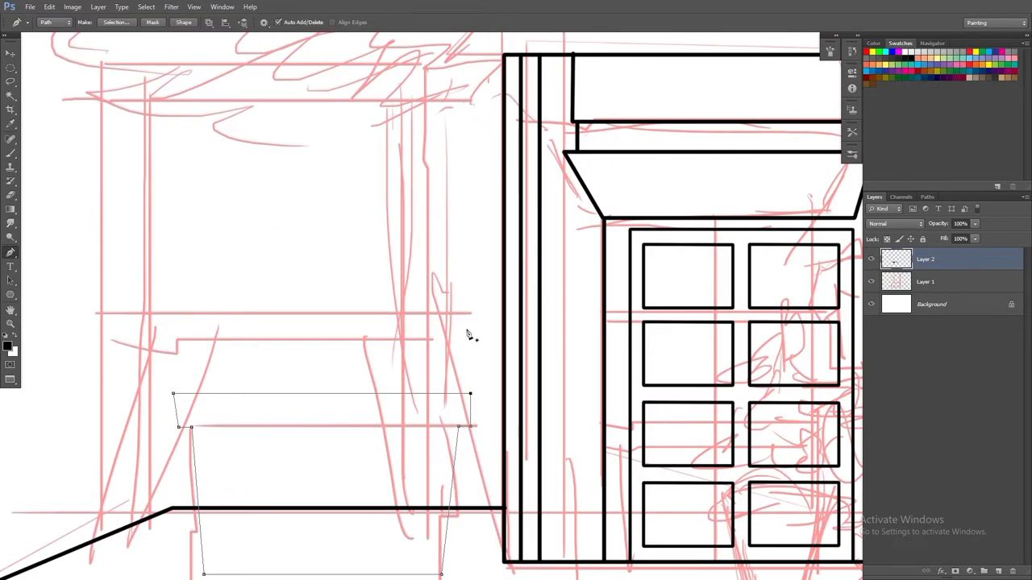
{"action": "scroll", "coordinate": [250, 436], "scroll_direction": "up", "scroll_amount": 2}
{"action": "scroll", "coordinate": [456, 396], "scroll_direction": "up", "scroll_amount": 3}
{"action": "scroll", "coordinate": [371, 365], "scroll_direction": "down", "scroll_amount": 6}
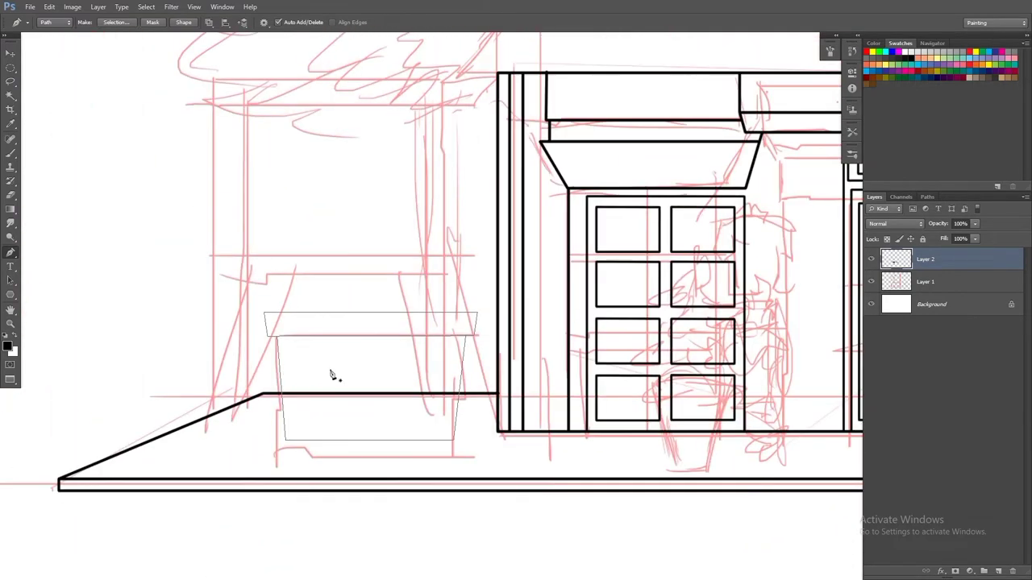
Extend the box path with a receding top surface that runs back to the building's left wall.
{"action": "scroll", "coordinate": [330, 373], "scroll_direction": "up", "scroll_amount": 1}
{"action": "scroll", "coordinate": [290, 344], "scroll_direction": "down", "scroll_amount": 1}
{"action": "scroll", "coordinate": [282, 398], "scroll_direction": "up", "scroll_amount": 3}
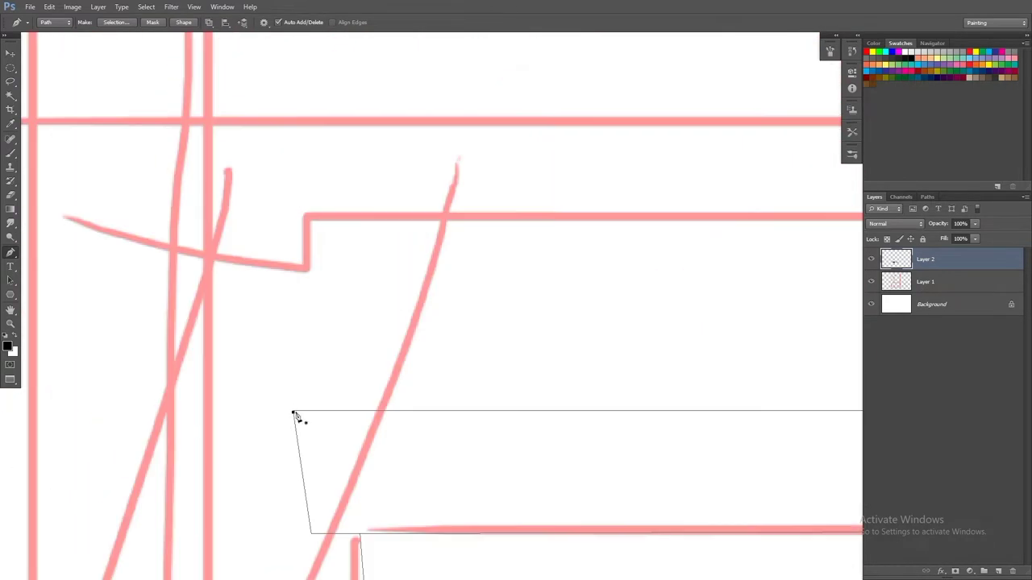
{"action": "scroll", "coordinate": [295, 414], "scroll_direction": "down", "scroll_amount": 3}
{"action": "scroll", "coordinate": [355, 419], "scroll_direction": "down", "scroll_amount": 1}
{"action": "left_click_drag", "start_coordinate": [355, 418], "coordinate": [364, 423]}
{"action": "scroll", "coordinate": [412, 418], "scroll_direction": "up", "scroll_amount": 3}
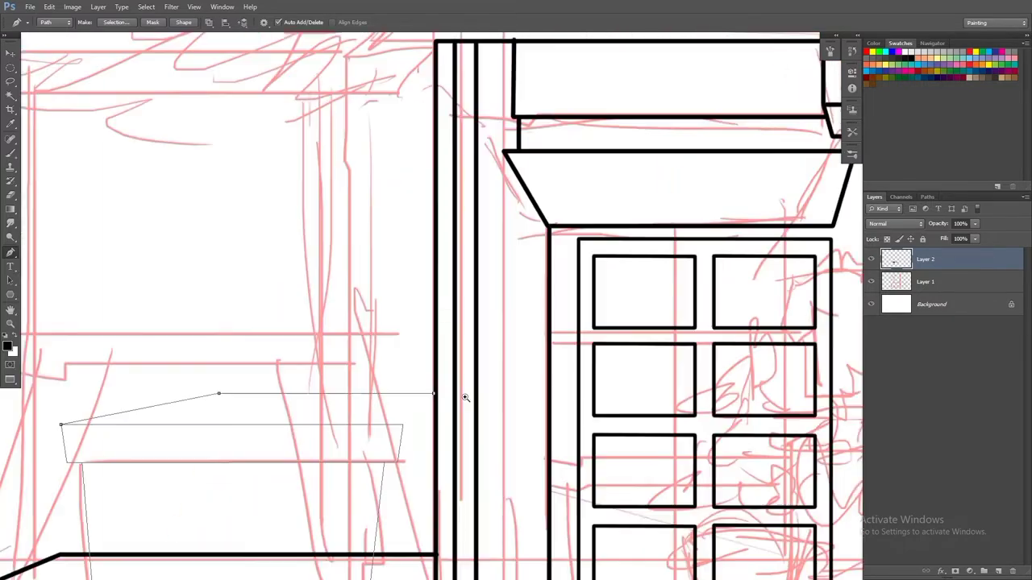
{"action": "scroll", "coordinate": [412, 420], "scroll_direction": "down", "scroll_amount": 1}
{"action": "left_click", "coordinate": [412, 417]}
{"action": "scroll", "coordinate": [413, 423], "scroll_direction": "up", "scroll_amount": 4}
{"action": "scroll", "coordinate": [413, 430], "scroll_direction": "down", "scroll_amount": 5}
{"action": "scroll", "coordinate": [587, 333], "scroll_direction": "up", "scroll_amount": 4}
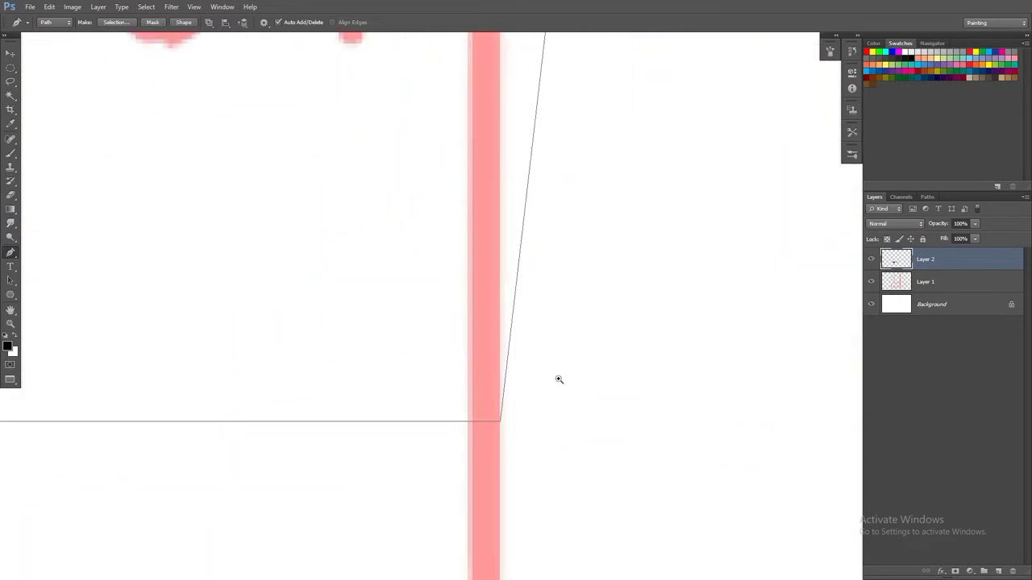
{"action": "scroll", "coordinate": [557, 380], "scroll_direction": "down", "scroll_amount": 6}
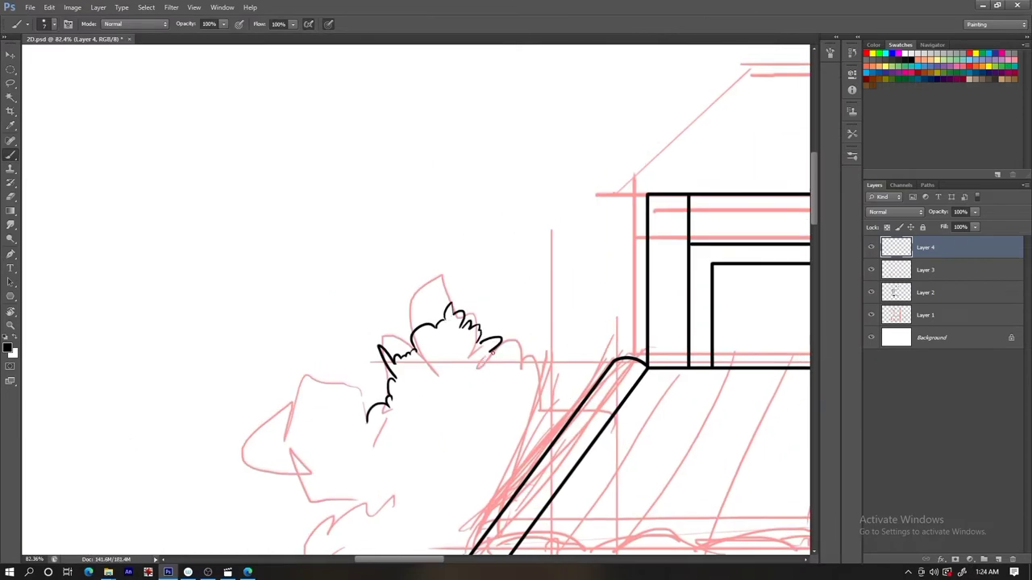
Ink the jagged foliage clusters beside the left edge of the main roof in black with the Brush tool.
{"action": "mouse_move", "coordinate": [476, 337]}
{"action": "left_mouse_down"}
{"action": "mouse_move", "coordinate": [519, 376]}
{"action": "mouse_move", "coordinate": [542, 405]}
{"action": "left_mouse_up"}
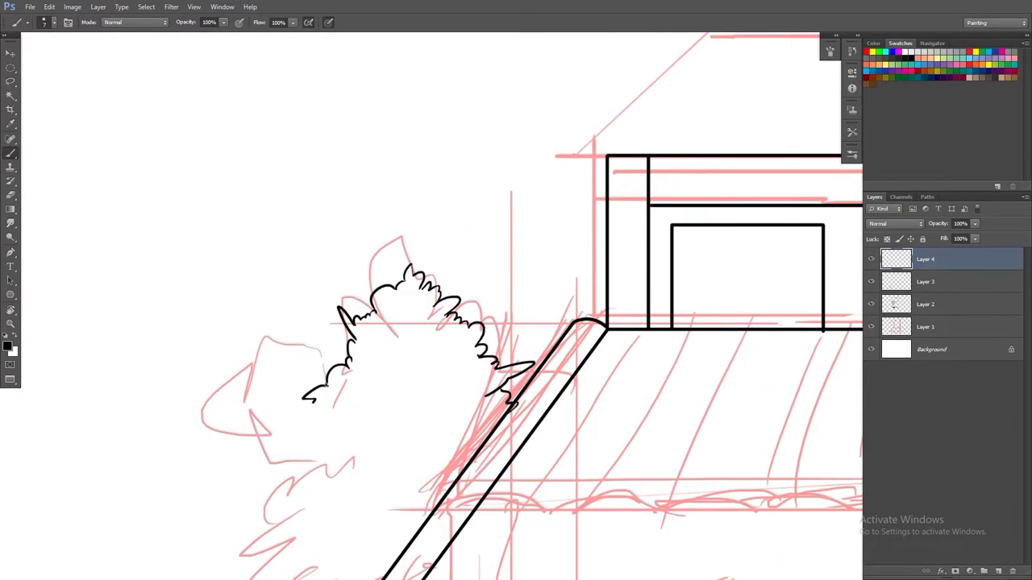
{"action": "mouse_move", "coordinate": [303, 397]}
{"action": "left_mouse_down"}
{"action": "mouse_move", "coordinate": [336, 453]}
{"action": "mouse_move", "coordinate": [270, 499]}
{"action": "mouse_move", "coordinate": [363, 510]}
{"action": "left_mouse_up"}
{"action": "left_click_drag", "start_coordinate": [332, 455], "coordinate": [395, 442]}
{"action": "left_click_drag", "start_coordinate": [396, 416], "coordinate": [460, 460]}
{"action": "left_click_drag", "start_coordinate": [407, 367], "coordinate": [445, 318]}
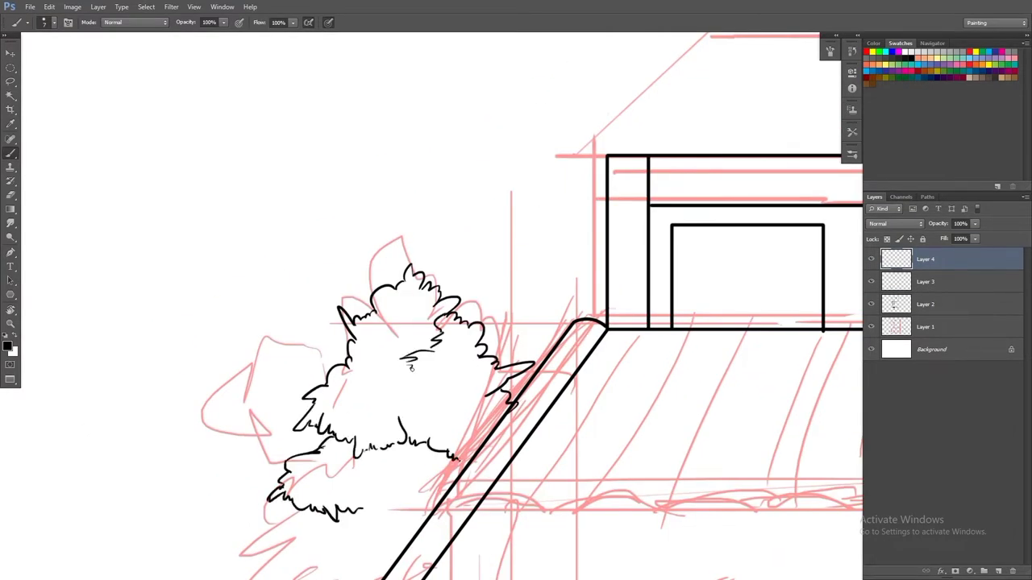
{"action": "left_click_drag", "start_coordinate": [388, 385], "coordinate": [484, 419]}
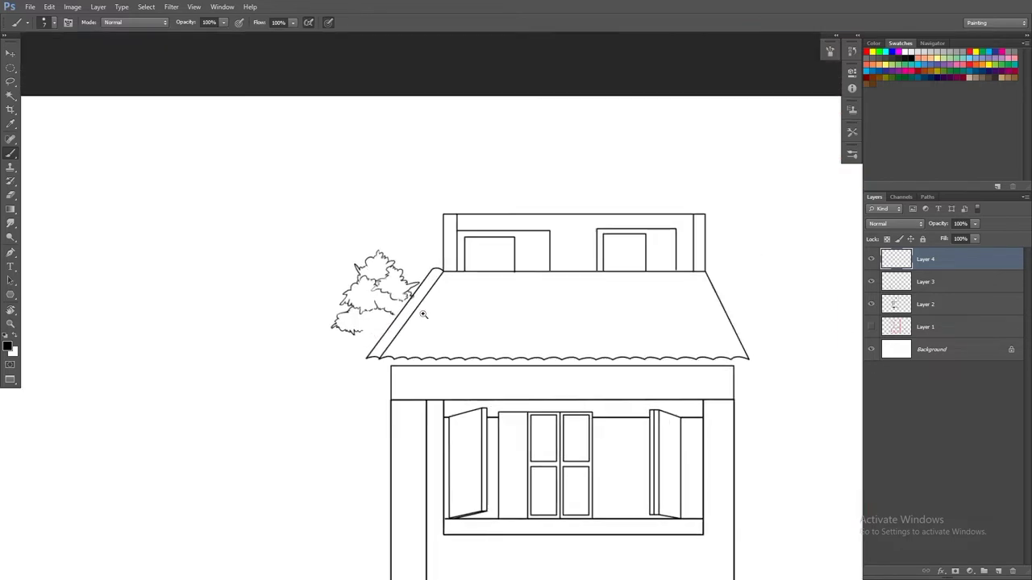
Hide the sketch layer and continue the tree's foliage downward past the roof's left eave along the upper wall.
{"action": "scroll", "coordinate": [373, 322], "scroll_direction": "up", "scroll_amount": 3}
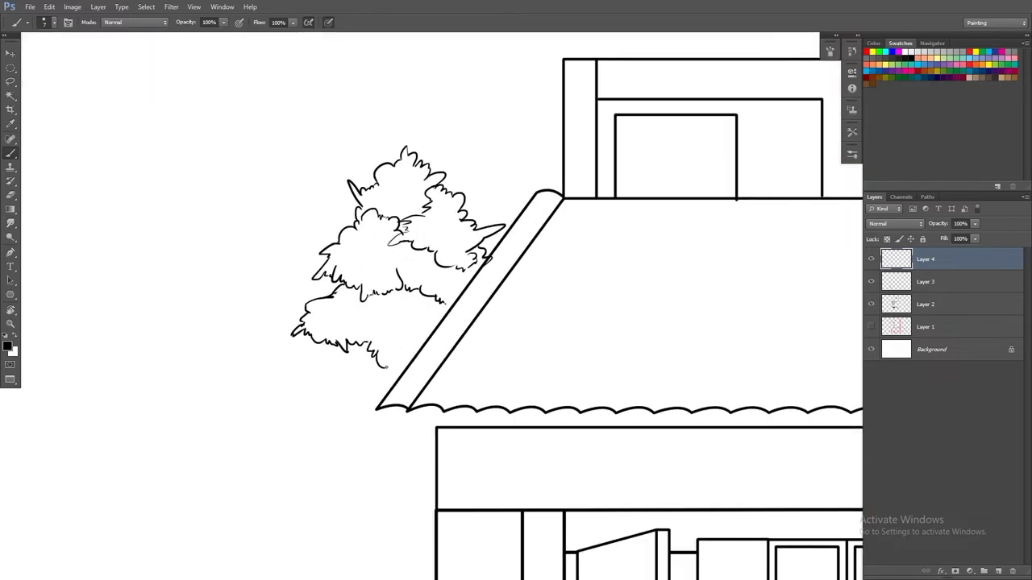
{"action": "scroll", "coordinate": [373, 322], "scroll_direction": "down", "scroll_amount": 3}
{"action": "scroll", "coordinate": [372, 323], "scroll_direction": "up", "scroll_amount": 4}
{"action": "scroll", "coordinate": [372, 323], "scroll_direction": "down", "scroll_amount": 3}
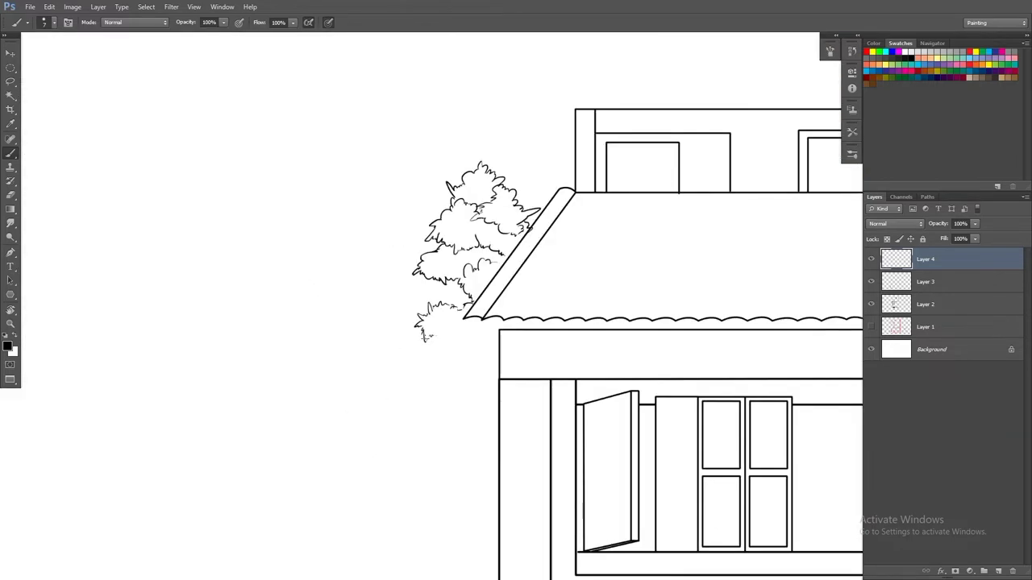
{"action": "scroll", "coordinate": [490, 343], "scroll_direction": "up", "scroll_amount": 2}
{"action": "scroll", "coordinate": [496, 354], "scroll_direction": "down", "scroll_amount": 4}
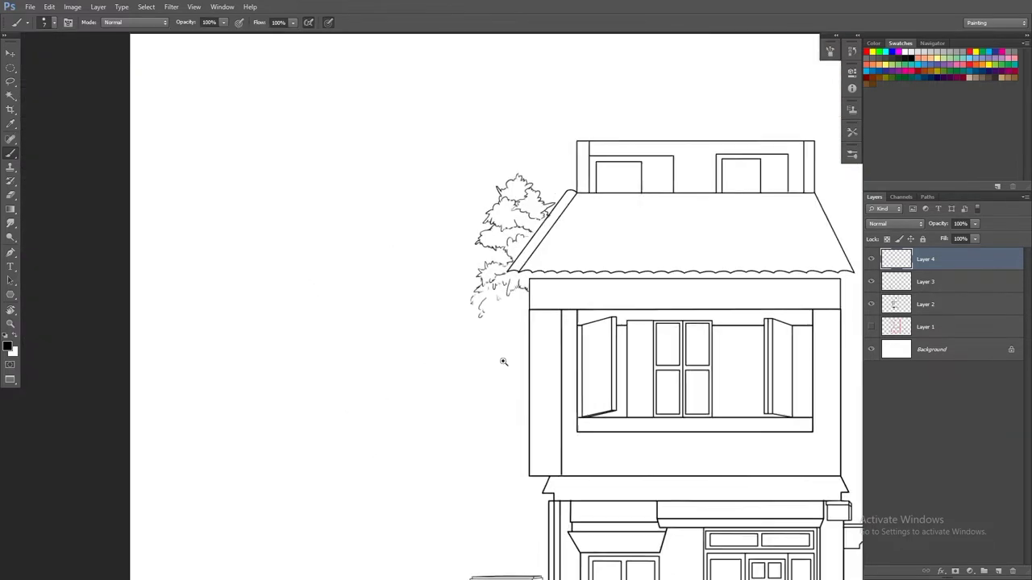
{"action": "scroll", "coordinate": [475, 359], "scroll_direction": "up", "scroll_amount": 4}
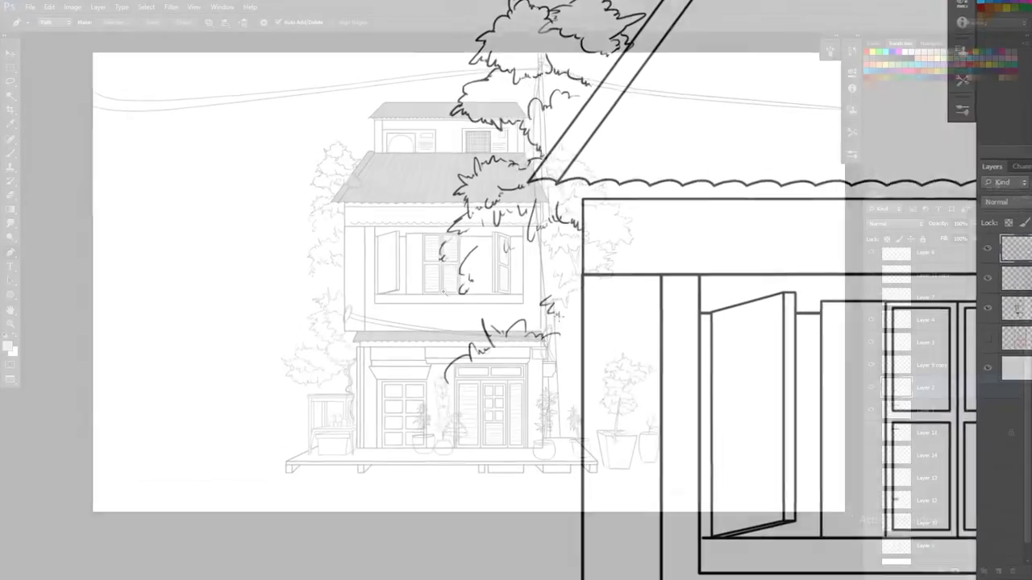
Show the dark window fill and give the open shutters' edges and the slatted panels light grey fills.
{"action": "scroll", "coordinate": [446, 276], "scroll_direction": "up", "scroll_amount": 1}
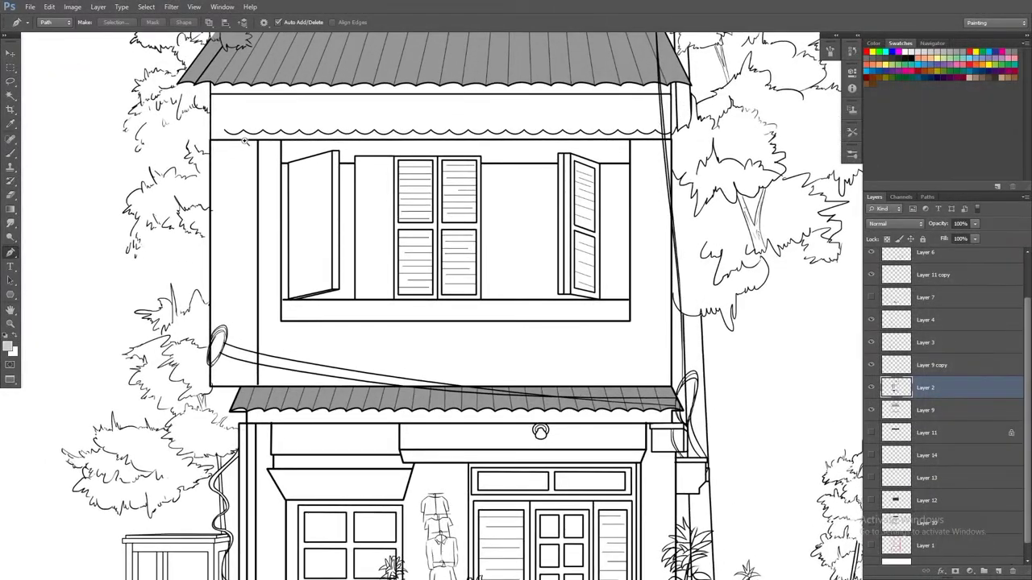
{"action": "scroll", "coordinate": [249, 141], "scroll_direction": "up", "scroll_amount": 5}
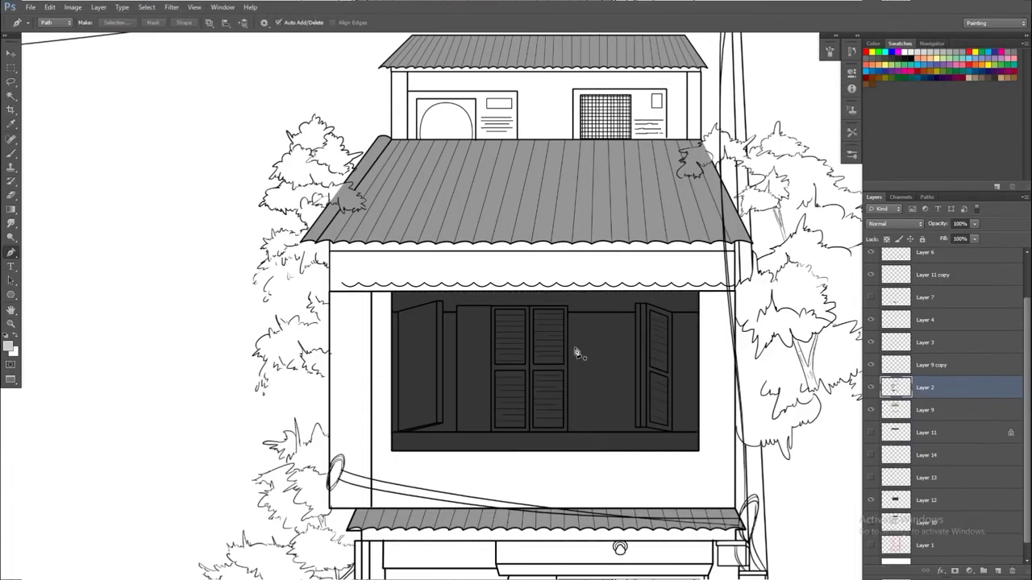
{"action": "scroll", "coordinate": [498, 265], "scroll_direction": "up", "scroll_amount": 5}
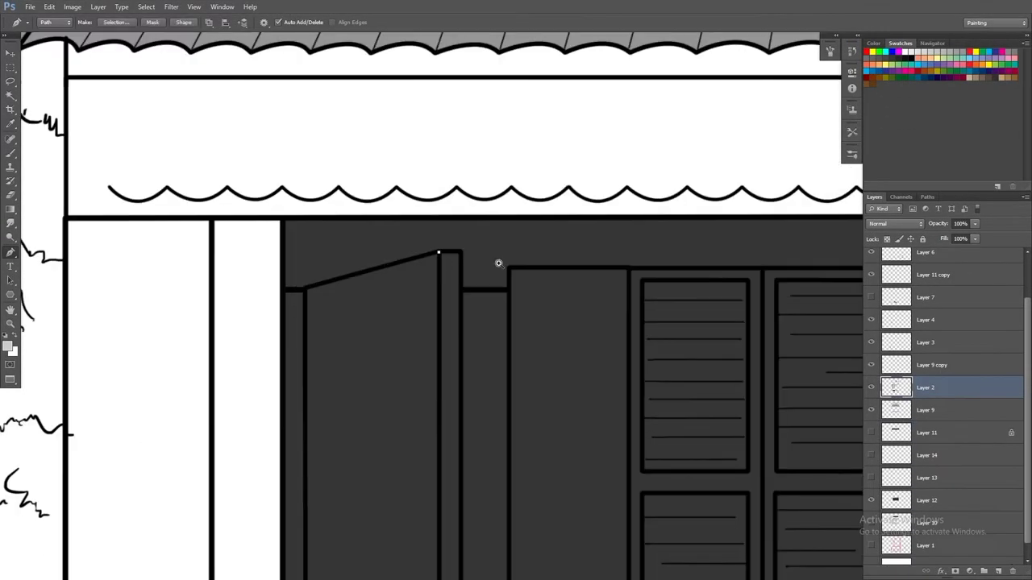
{"action": "scroll", "coordinate": [498, 269], "scroll_direction": "down", "scroll_amount": 3}
{"action": "scroll", "coordinate": [497, 269], "scroll_direction": "up", "scroll_amount": 3}
{"action": "scroll", "coordinate": [621, 278], "scroll_direction": "down", "scroll_amount": 3}
{"action": "scroll", "coordinate": [569, 375], "scroll_direction": "up", "scroll_amount": 3}
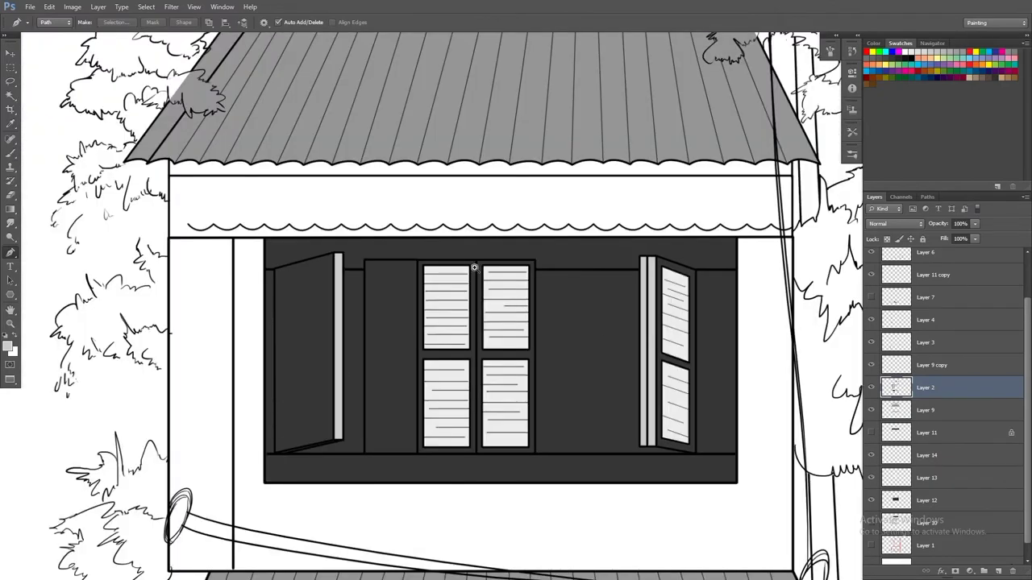
Trace the gap between the open left shutter and the closed panels, and fill the window openings with black.
{"action": "scroll", "coordinate": [474, 267], "scroll_direction": "down", "scroll_amount": 3}
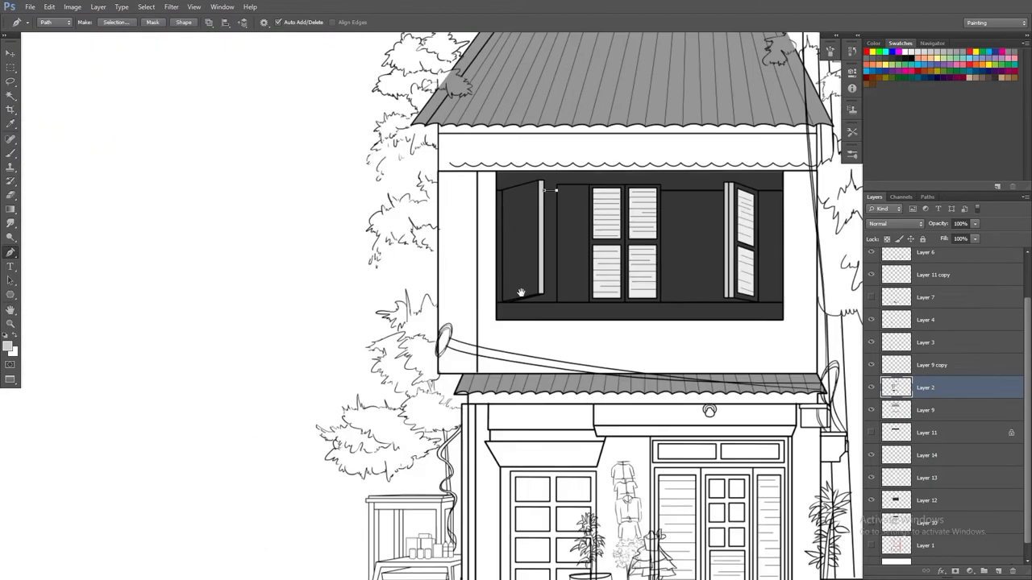
{"action": "scroll", "coordinate": [382, 295], "scroll_direction": "up", "scroll_amount": 5}
{"action": "scroll", "coordinate": [530, 188], "scroll_direction": "down", "scroll_amount": 1}
{"action": "scroll", "coordinate": [585, 352], "scroll_direction": "up", "scroll_amount": 2}
{"action": "scroll", "coordinate": [586, 353], "scroll_direction": "down", "scroll_amount": 3}
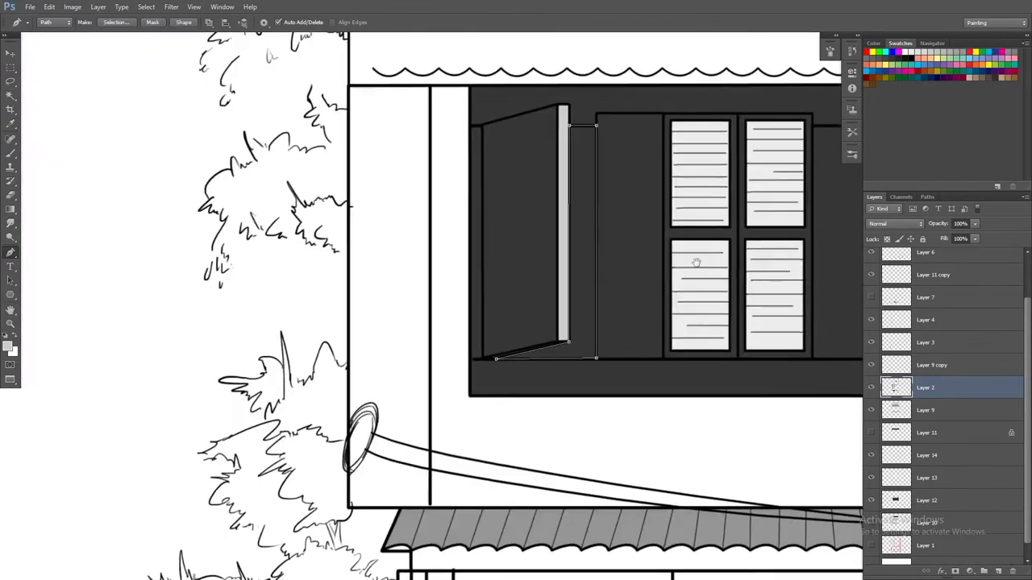
{"action": "scroll", "coordinate": [444, 177], "scroll_direction": "up", "scroll_amount": 3}
{"action": "scroll", "coordinate": [627, 356], "scroll_direction": "down", "scroll_amount": 1}
{"action": "scroll", "coordinate": [529, 348], "scroll_direction": "up", "scroll_amount": 5}
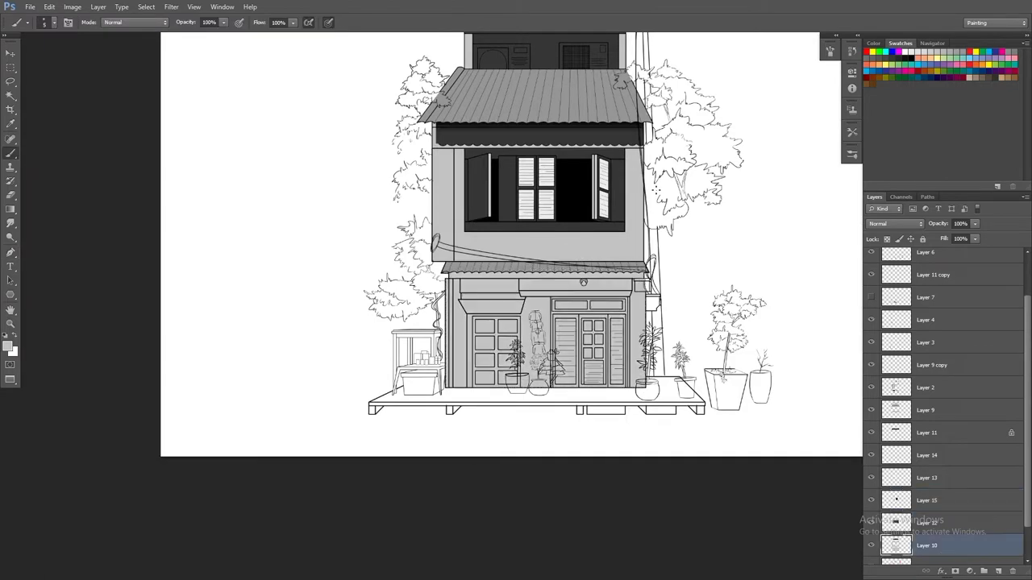
Add a new layer above Layer 10 and trace the left ground-floor canopy with the Pen tool.
{"action": "key", "text": "ctrl+shift+n"}
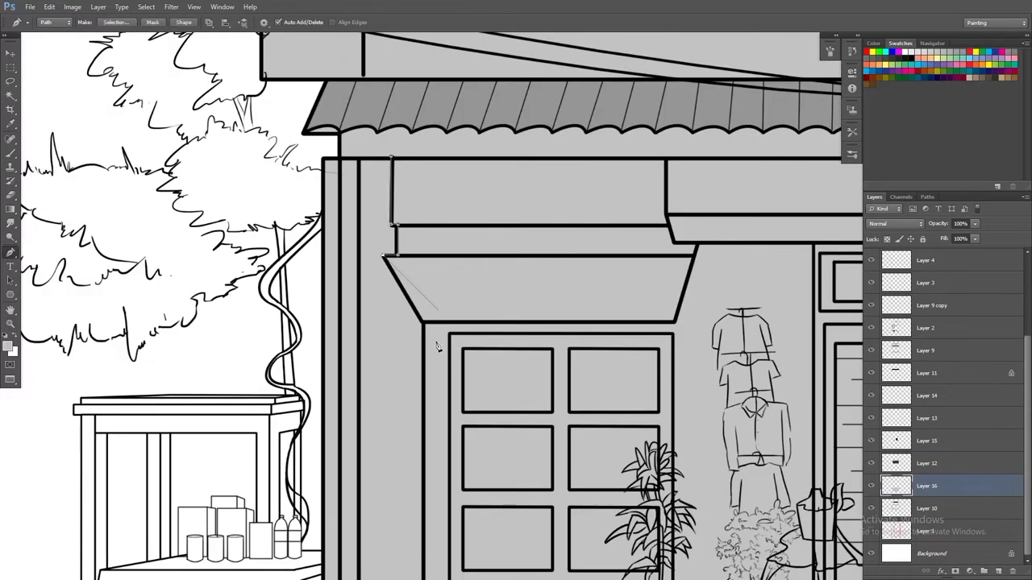
{"action": "left_click", "coordinate": [538, 258]}
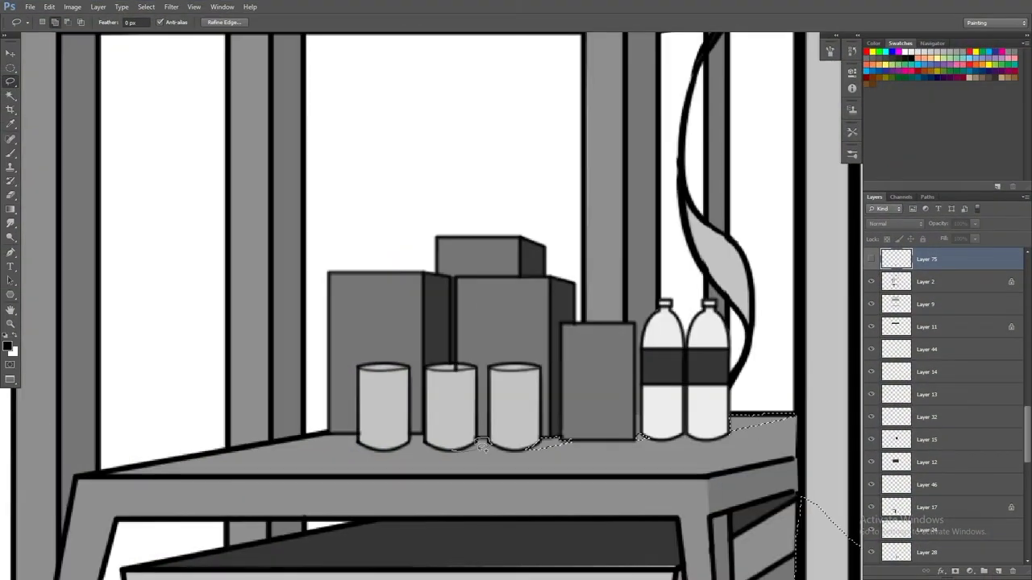
Add the cast-shadow areas beside the square planter and around the tall rounded pot's base to the lasso selection.
{"action": "key", "text": "ctrl+minus"}
{"action": "key", "text": "ctrl+minus"}
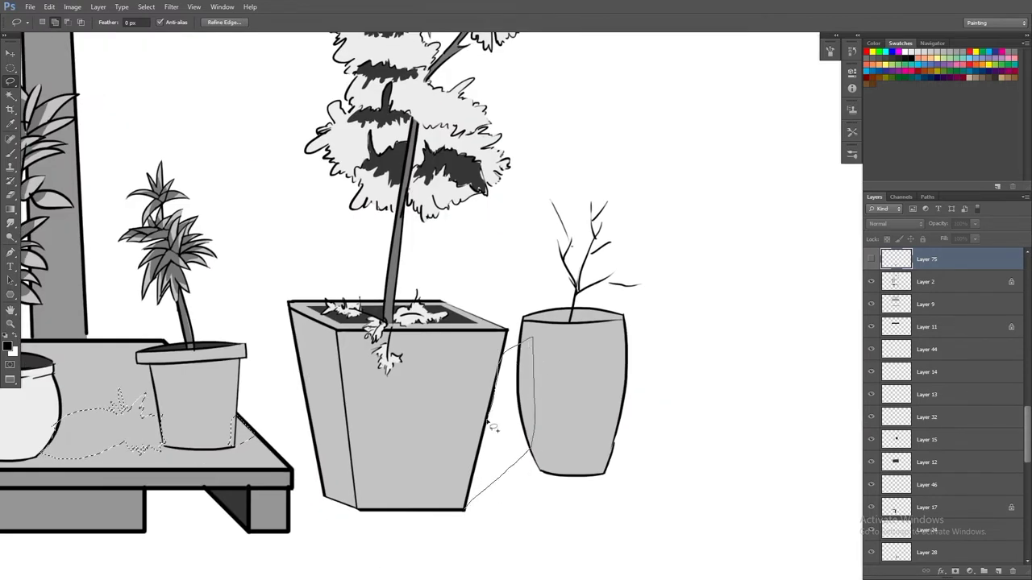
{"action": "left_click_drag", "start_coordinate": [493, 429], "coordinate": [494, 403]}
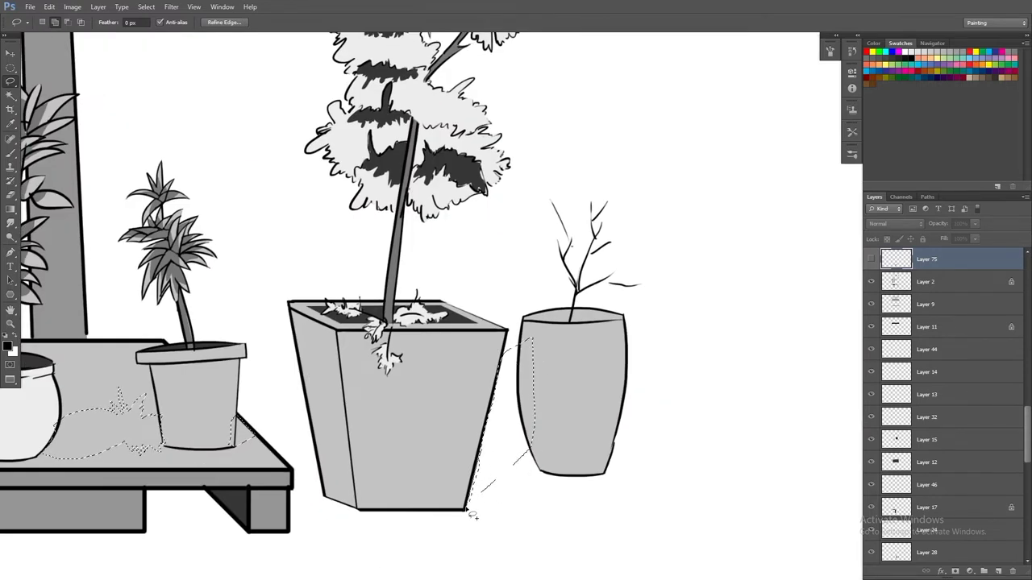
{"action": "mouse_move", "coordinate": [510, 342]}
{"action": "left_mouse_down"}
{"action": "mouse_move", "coordinate": [534, 442]}
{"action": "mouse_move", "coordinate": [479, 499]}
{"action": "mouse_move", "coordinate": [522, 409]}
{"action": "mouse_move", "coordinate": [446, 415]}
{"action": "left_mouse_up"}
{"action": "mouse_move", "coordinate": [553, 479]}
{"action": "left_mouse_down"}
{"action": "mouse_move", "coordinate": [578, 448]}
{"action": "mouse_move", "coordinate": [552, 428]}
{"action": "mouse_move", "coordinate": [588, 406]}
{"action": "mouse_move", "coordinate": [545, 441]}
{"action": "mouse_move", "coordinate": [534, 484]}
{"action": "left_mouse_up"}
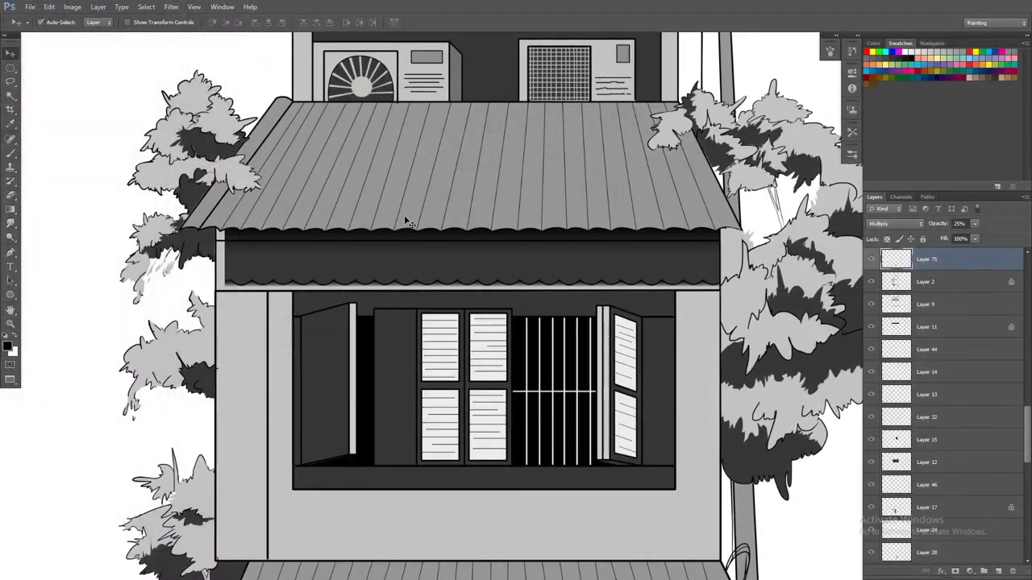
Fill the tiled roofs on Layer 9 with orange and shift them to red with Hue/Saturation.
{"action": "left_click", "coordinate": [419, 220]}
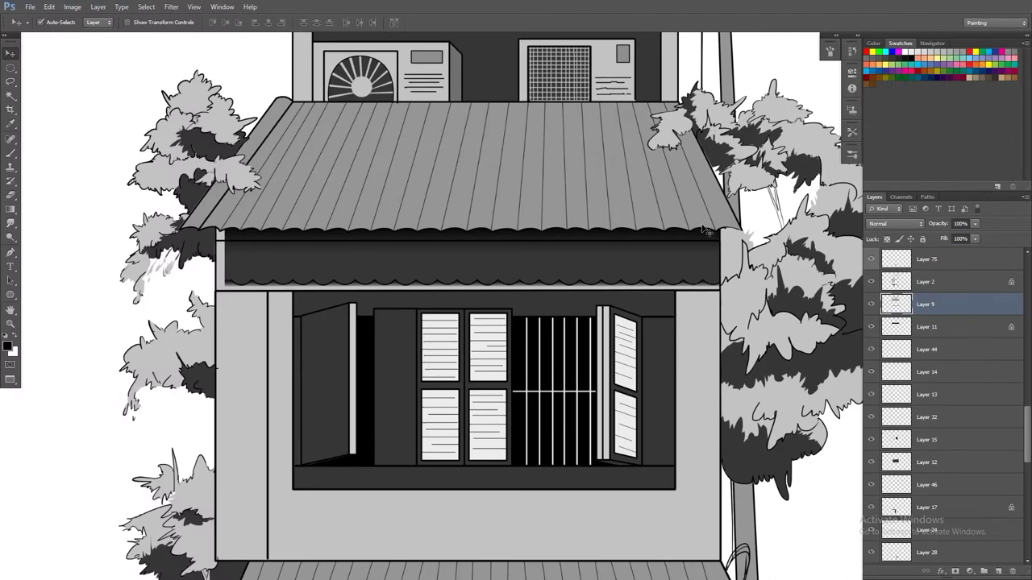
{"action": "left_click", "coordinate": [8, 347]}
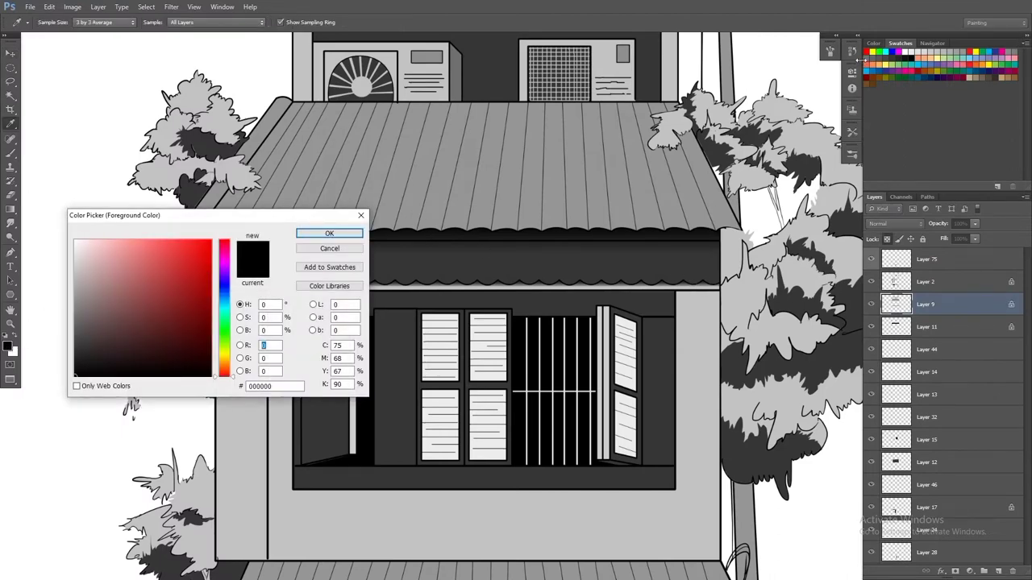
{"action": "left_click", "coordinate": [1018, 67]}
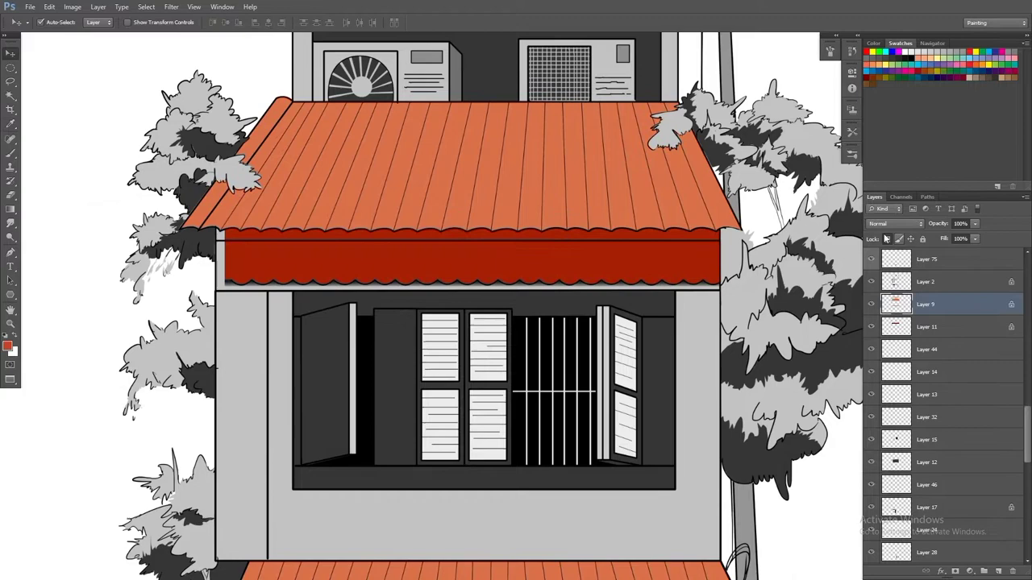
{"action": "key", "text": "ctrl+u"}
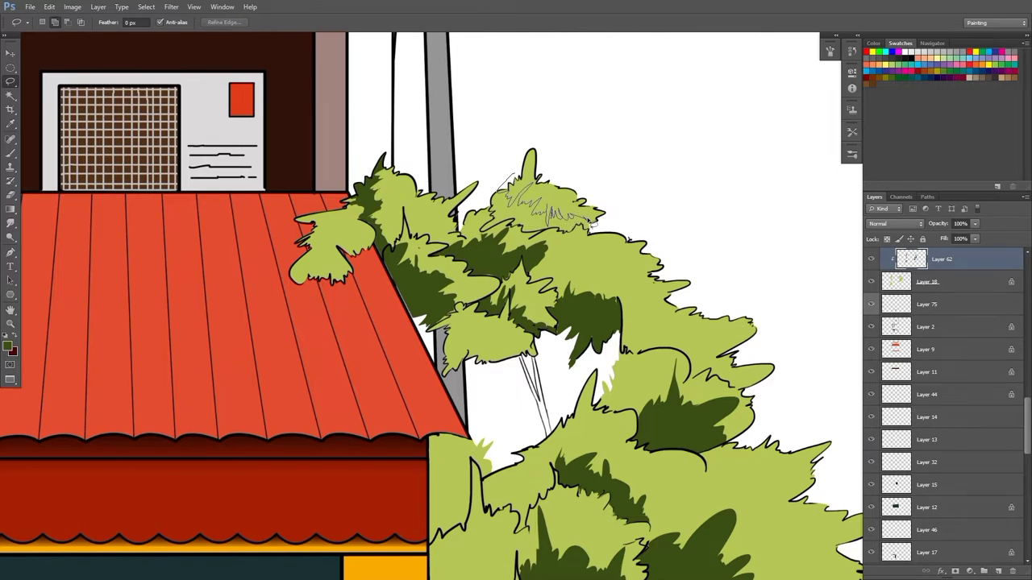
Lasso the leaf clumps of the tree beside the red roof and adjust the foliage with Hue/Saturation.
{"action": "mouse_move", "coordinate": [606, 187]}
{"action": "left_mouse_down"}
{"action": "mouse_move", "coordinate": [520, 136]}
{"action": "mouse_move", "coordinate": [488, 149]}
{"action": "left_mouse_up"}
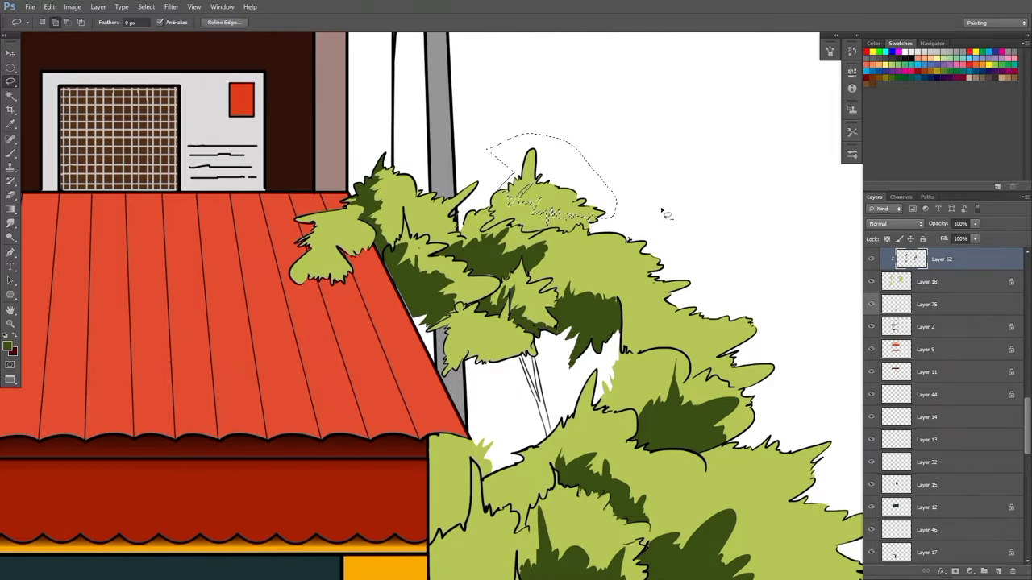
{"action": "left_click_drag", "start_coordinate": [622, 256], "coordinate": [592, 237]}
{"action": "mouse_move", "coordinate": [675, 281]}
{"action": "left_mouse_down"}
{"action": "mouse_move", "coordinate": [608, 274]}
{"action": "mouse_move", "coordinate": [676, 281]}
{"action": "mouse_move", "coordinate": [656, 353]}
{"action": "left_mouse_up"}
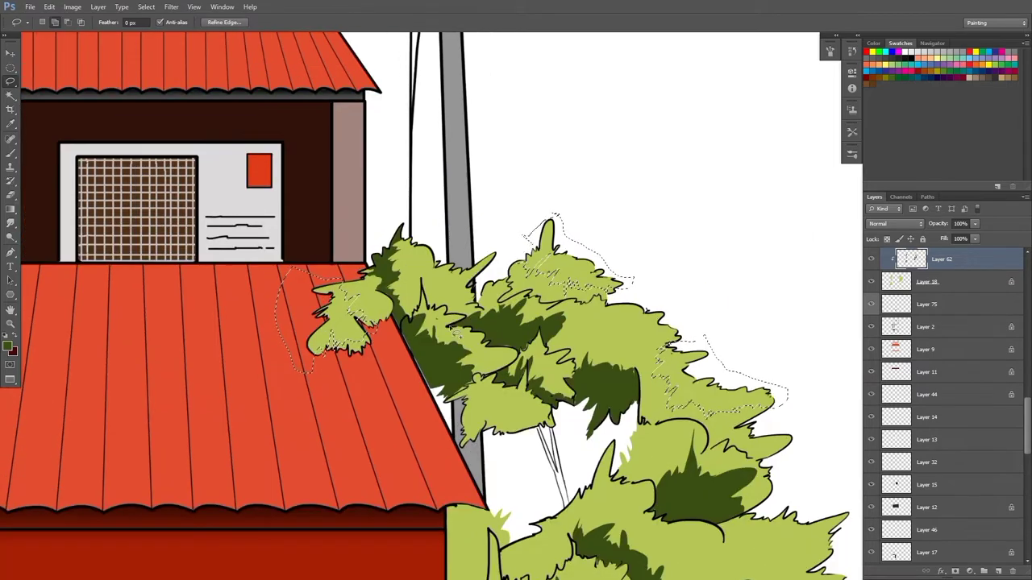
{"action": "left_click_drag", "start_coordinate": [436, 214], "coordinate": [242, 346]}
{"action": "left_click_drag", "start_coordinate": [596, 318], "coordinate": [520, 300]}
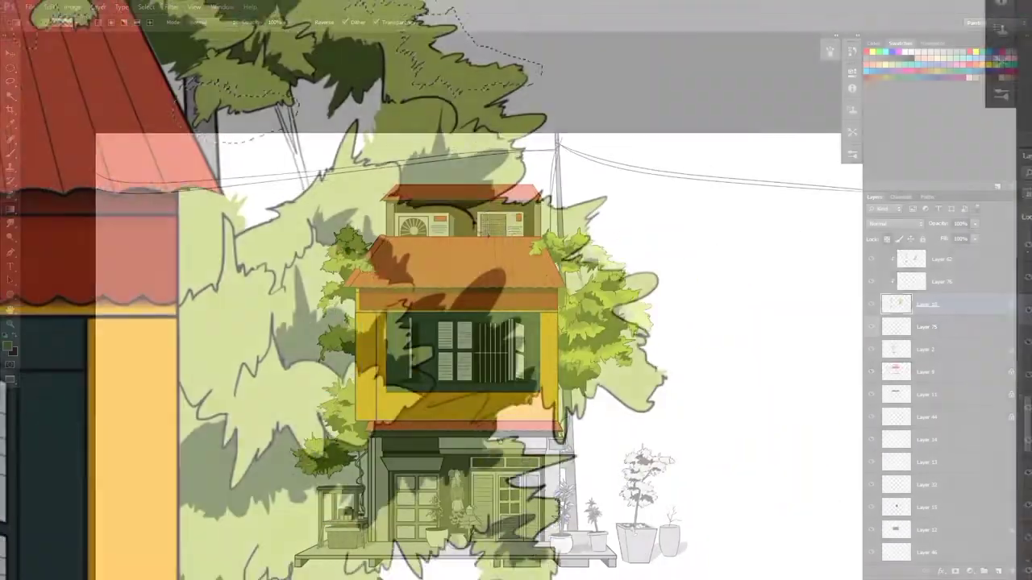
{"action": "key", "text": "ctrl+u"}
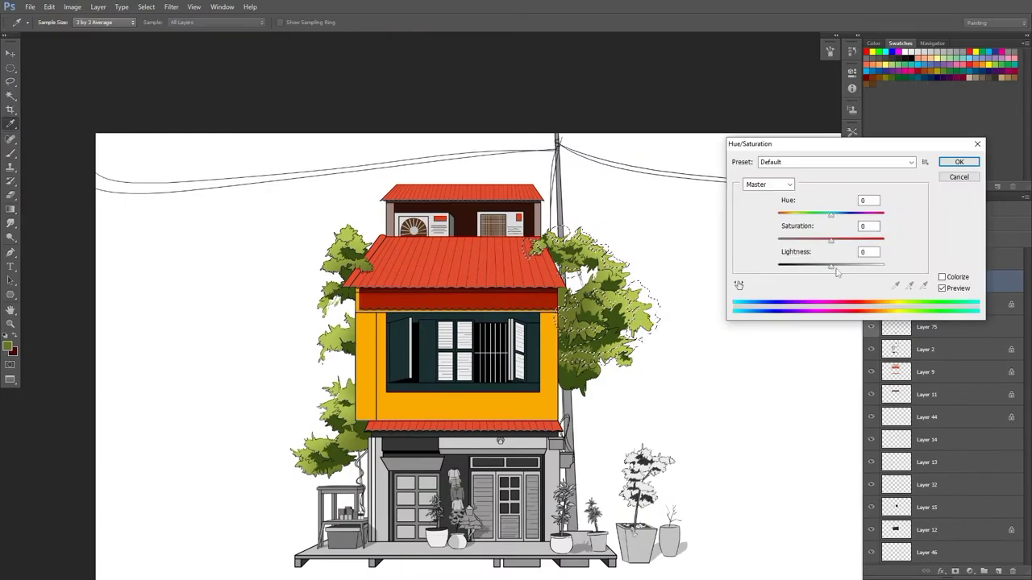
{"action": "key", "text": "Return"}
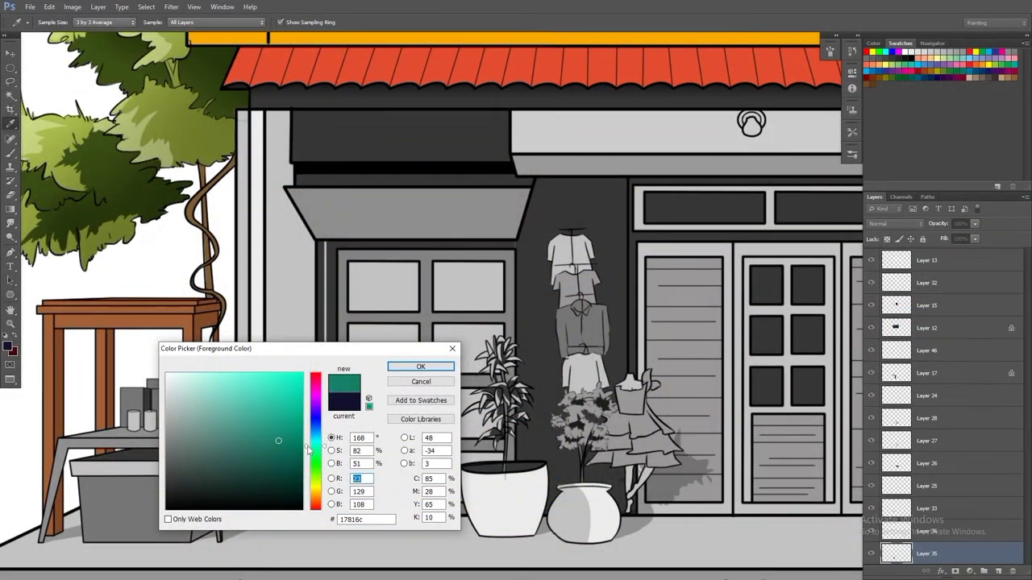
Fill the frame of the ground-floor panelled door with teal green (#17816c).
{"action": "left_click", "coordinate": [420, 367]}
{"action": "key", "text": "v"}
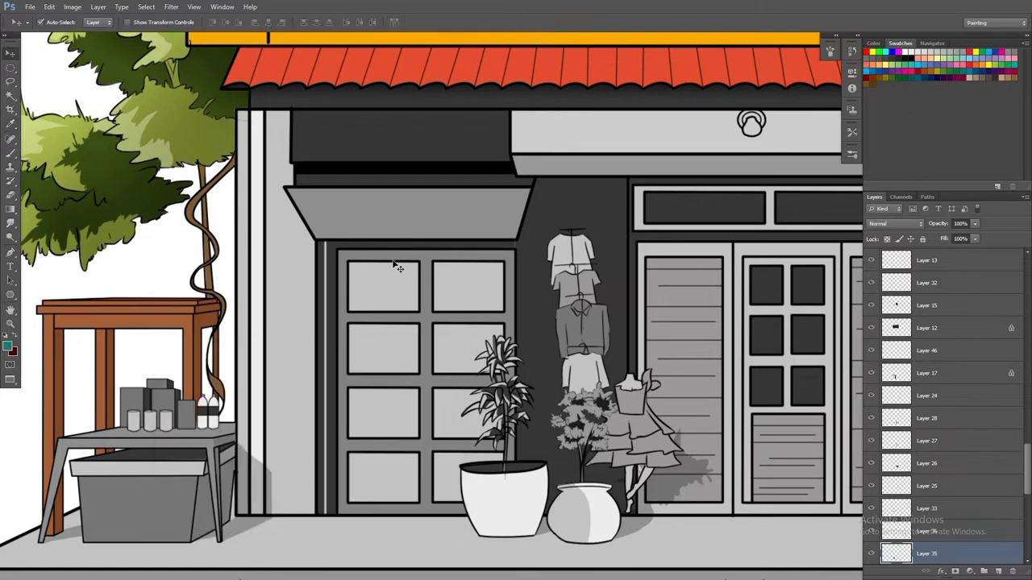
{"action": "key", "text": "alt+BackSpace"}
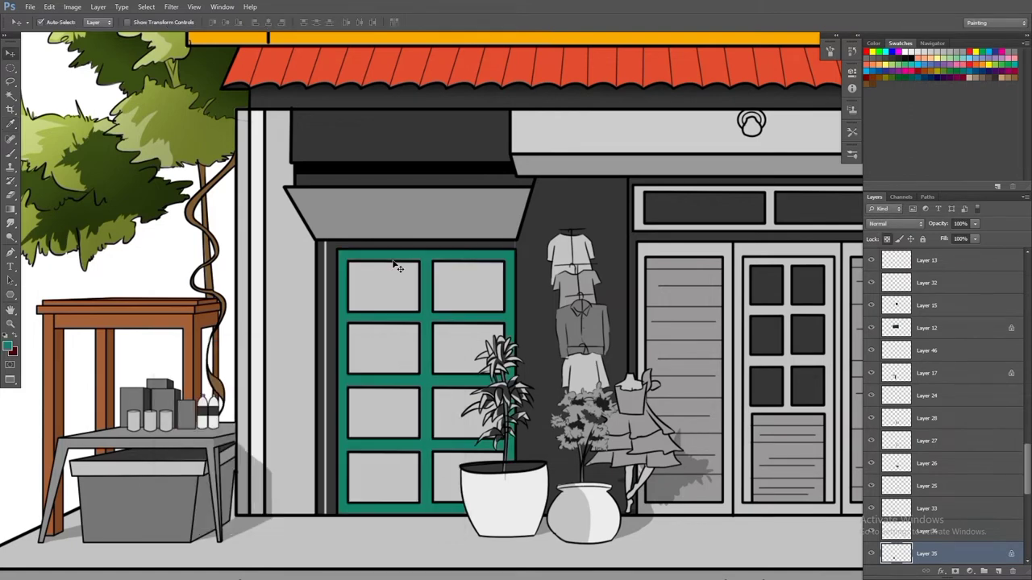
Select the layer of the green door's inner panels and colour them brown (#997a49).
{"action": "left_click", "coordinate": [403, 346]}
{"action": "left_click", "coordinate": [10, 350]}
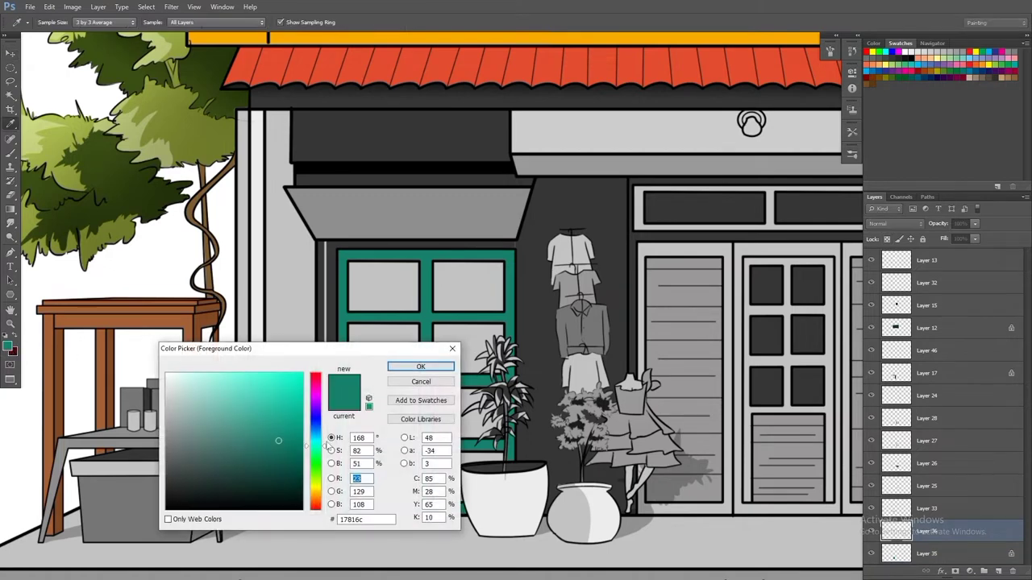
{"action": "left_click_drag", "start_coordinate": [315, 457], "coordinate": [321, 500]}
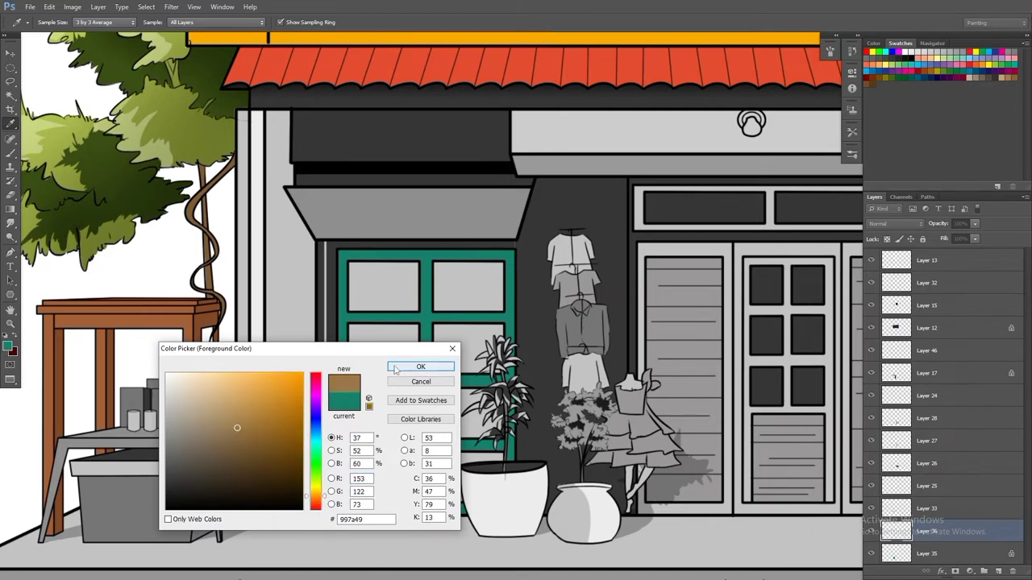
{"action": "left_click", "coordinate": [420, 367]}
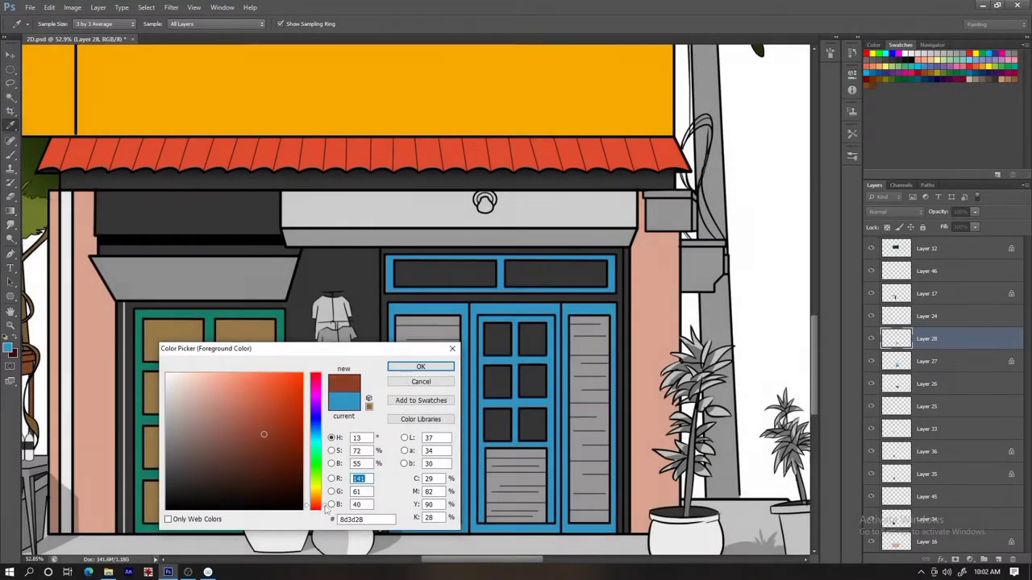
Fill the blue doors' slatted panels with brown, preserving transparency, and open Hue/Saturation for the peach canopy's lower strip.
{"action": "left_click", "coordinate": [417, 363]}
{"action": "key", "text": "alt+BackSpace"}
{"action": "key", "text": "ctrl+z"}
{"action": "key", "text": "shift+alt+BackSpace"}
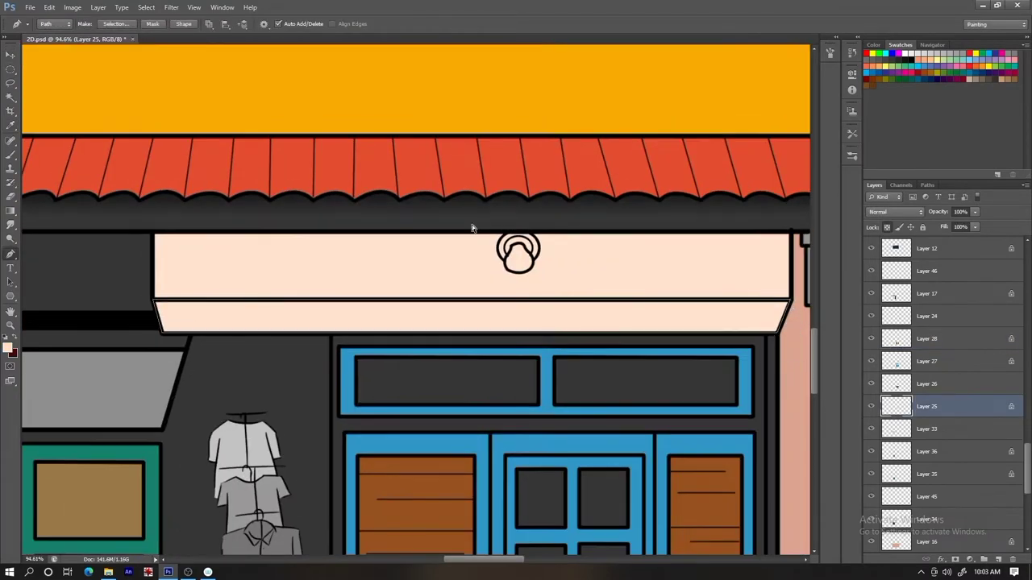
{"action": "key", "text": "ctrl+u"}
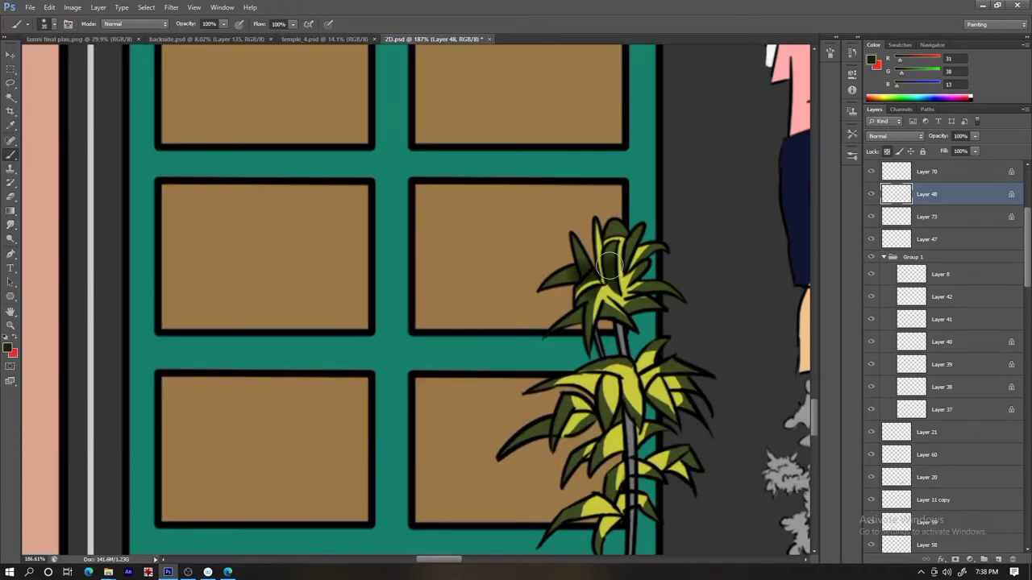
Sample a dark green and paint darker shading on the potted plant's leaves on Layer 48.
{"action": "left_click", "coordinate": [570, 387], "text": "alt"}
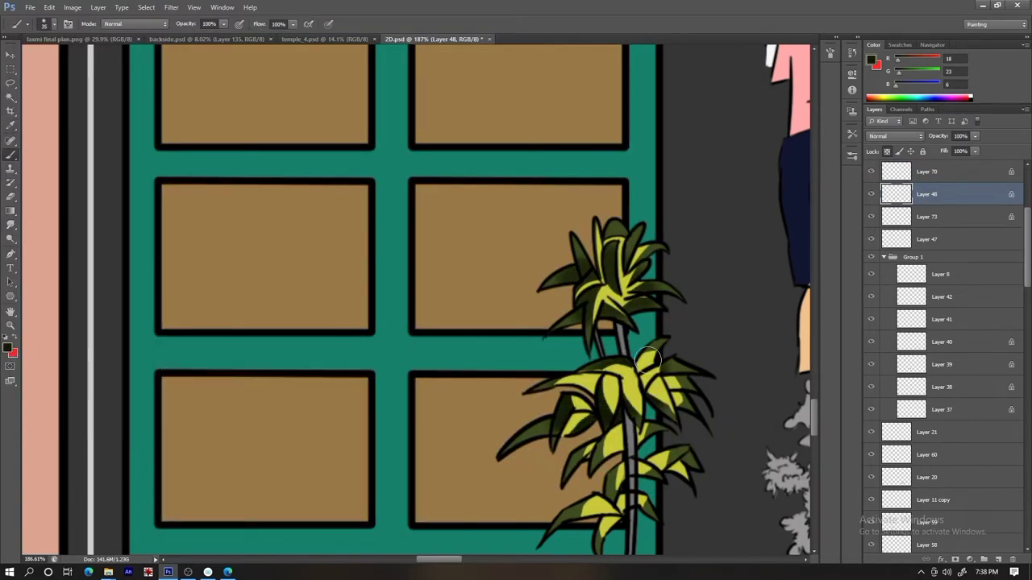
{"action": "left_click_drag", "start_coordinate": [647, 359], "coordinate": [682, 383]}
{"action": "scroll", "coordinate": [619, 280], "scroll_direction": "down", "scroll_amount": 1}
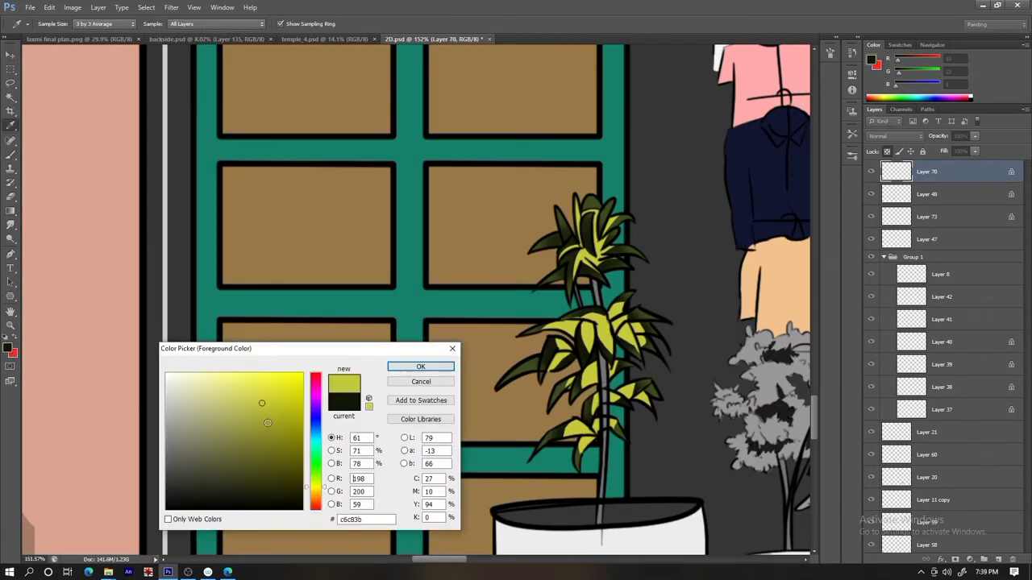
Set the foreground to green (RGB 115, 148, 37) and try gradients over the potted plant's yellow leaf highlights on Layer 70.
{"action": "left_click", "coordinate": [267, 430]}
{"action": "left_click", "coordinate": [398, 369]}
{"action": "key", "text": "g"}
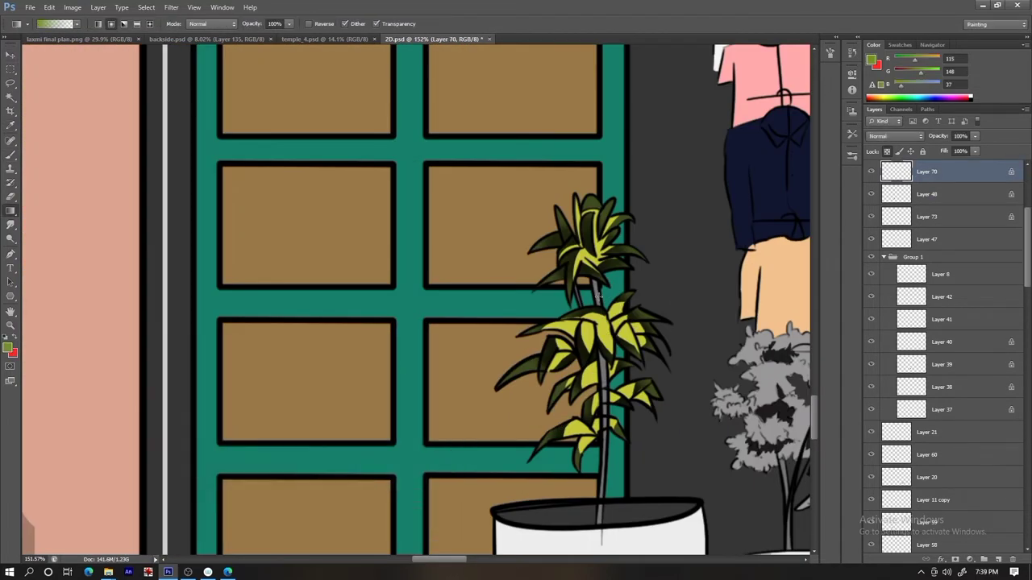
{"action": "key", "text": "f"}
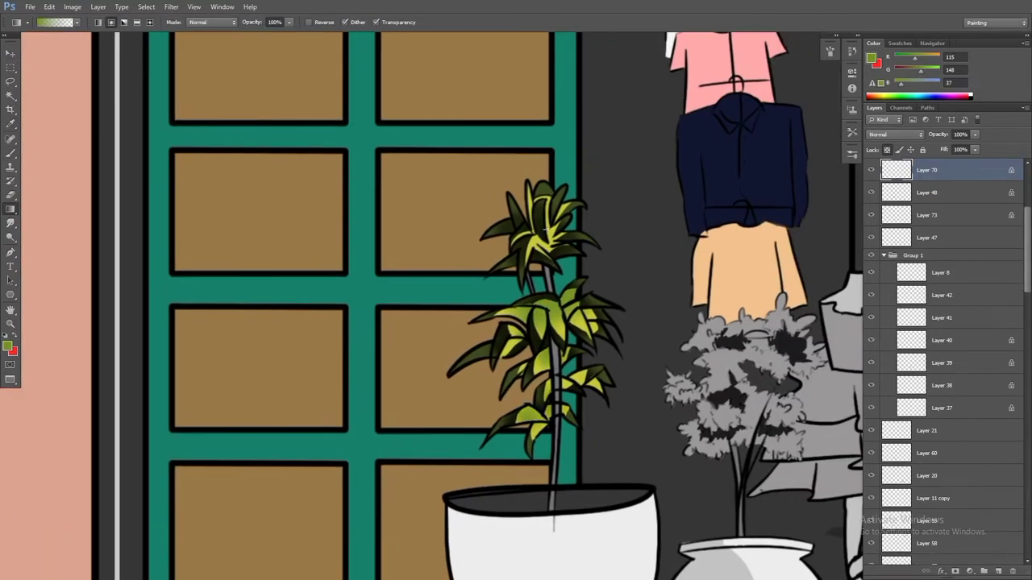
{"action": "scroll", "coordinate": [555, 234], "scroll_direction": "down", "scroll_amount": 3}
{"action": "scroll", "coordinate": [565, 282], "scroll_direction": "up", "scroll_amount": 3}
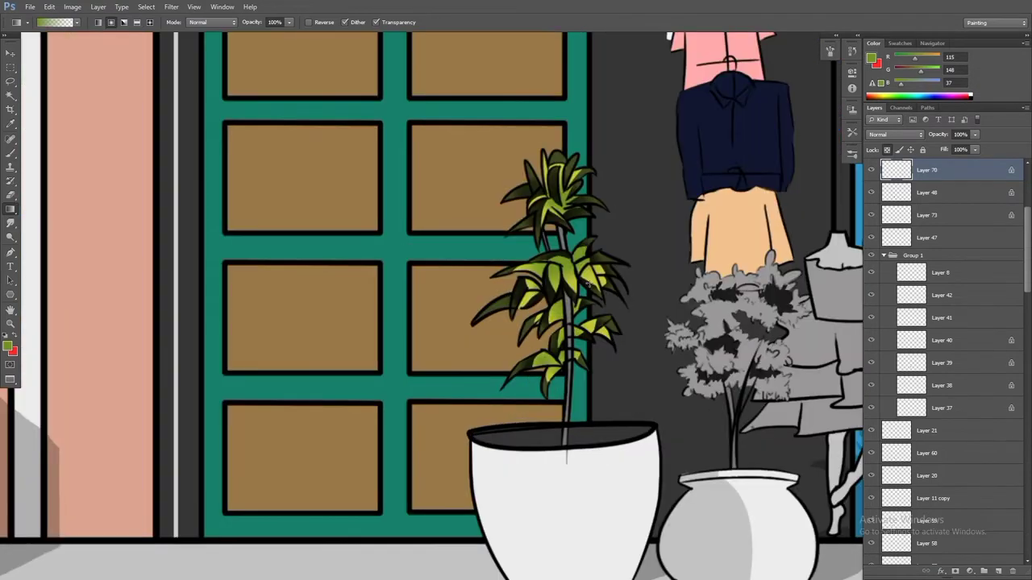
{"action": "scroll", "coordinate": [572, 307], "scroll_direction": "down", "scroll_amount": 3}
{"action": "scroll", "coordinate": [580, 320], "scroll_direction": "up", "scroll_amount": 3}
{"action": "scroll", "coordinate": [561, 354], "scroll_direction": "up", "scroll_amount": 2}
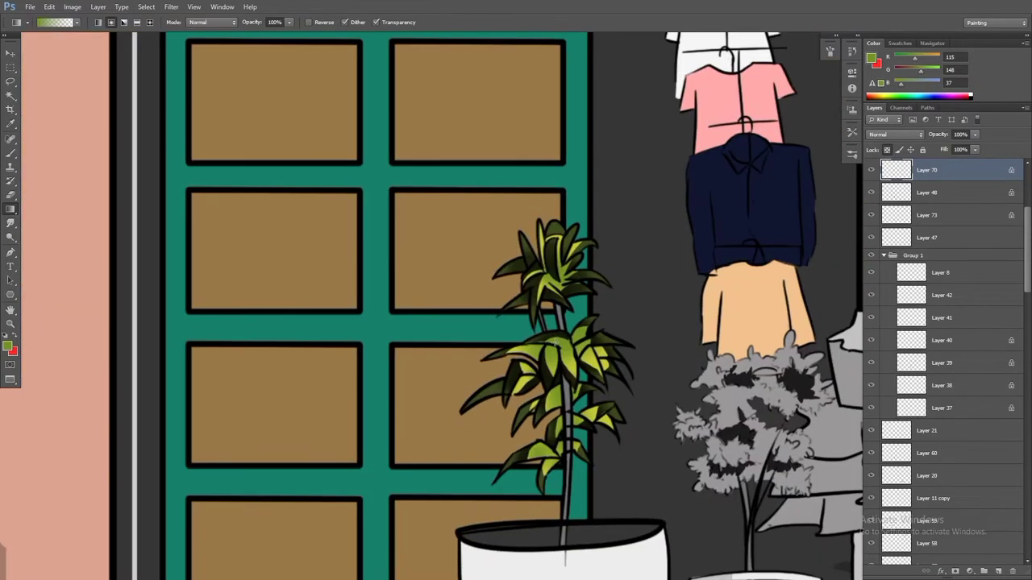
{"action": "left_click_drag", "start_coordinate": [523, 360], "coordinate": [598, 329]}
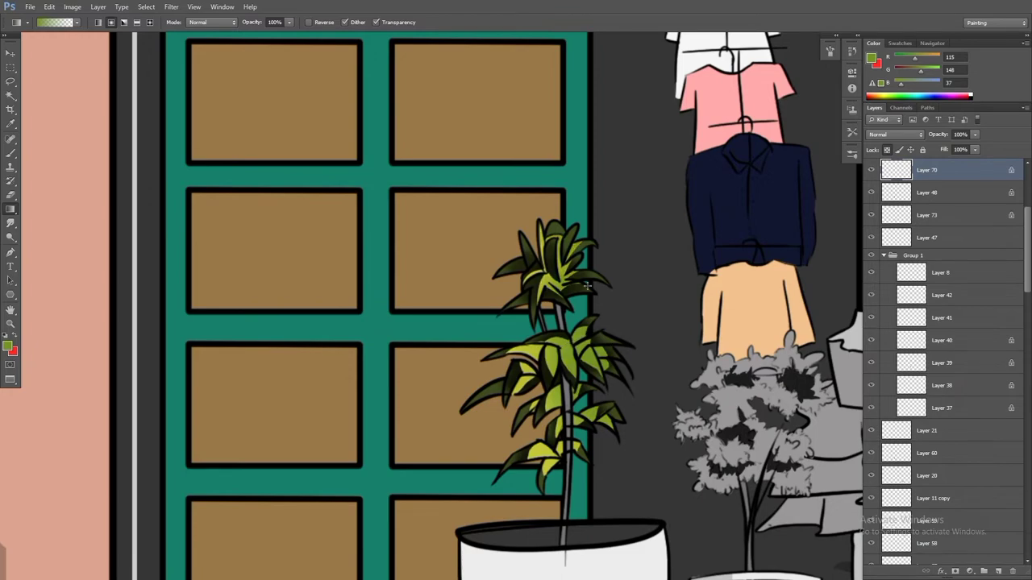
Load Layer 70's leaf highlights as a selection and shade them with green foreground-to-transparent gradients.
{"action": "scroll", "coordinate": [556, 266], "scroll_direction": "up", "scroll_amount": 2}
{"action": "left_click", "coordinate": [895, 169], "text": "ctrl"}
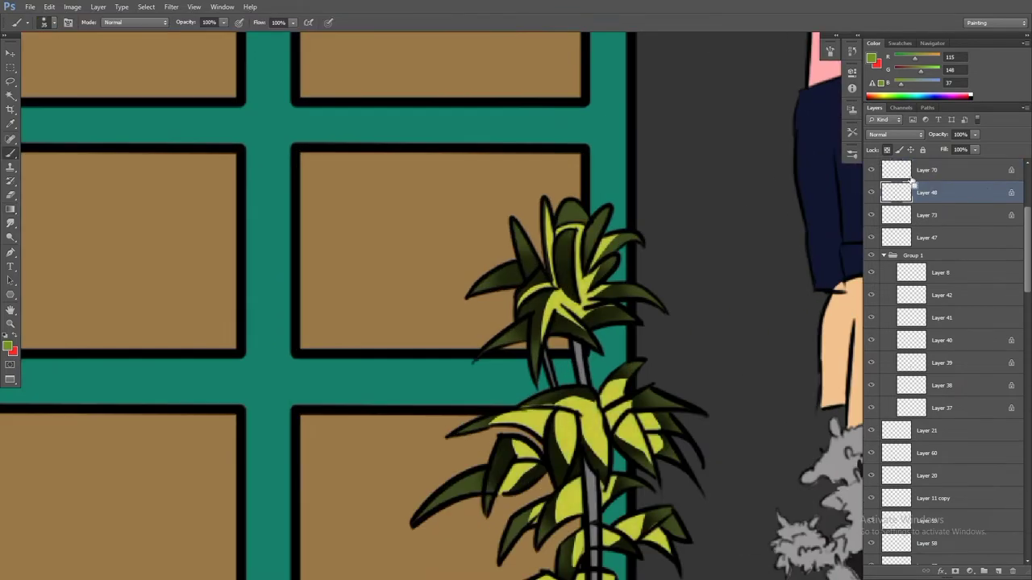
{"action": "scroll", "coordinate": [611, 306], "scroll_direction": "up", "scroll_amount": 2}
{"action": "mouse_move", "coordinate": [611, 306]}
{"action": "left_mouse_down"}
{"action": "mouse_move", "coordinate": [670, 346]}
{"action": "mouse_move", "coordinate": [630, 228]}
{"action": "left_mouse_up"}
{"action": "key", "text": "ctrl+d"}
{"action": "key", "text": "ctrl+shift+d"}
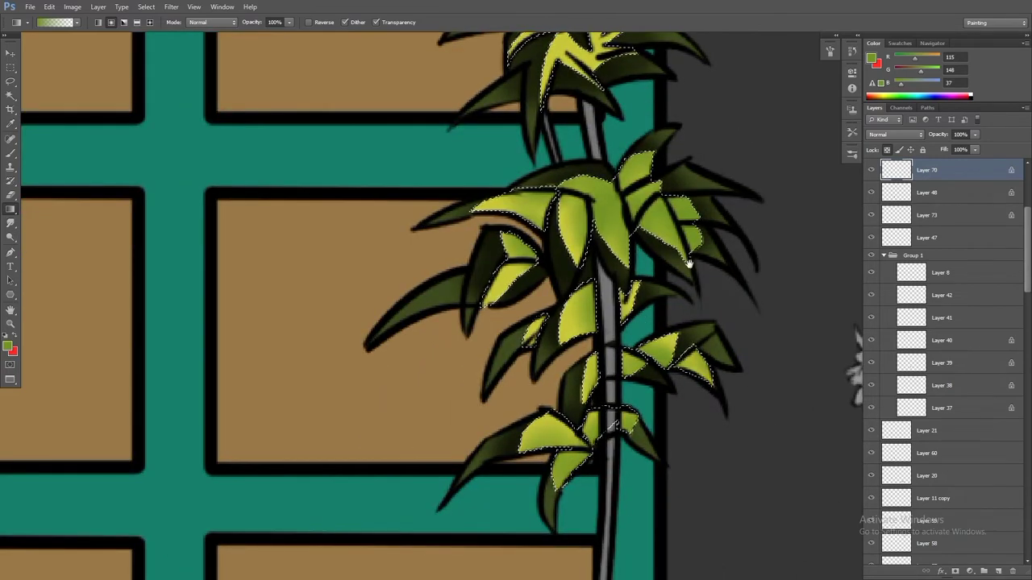
{"action": "left_click_drag", "start_coordinate": [545, 312], "coordinate": [598, 298]}
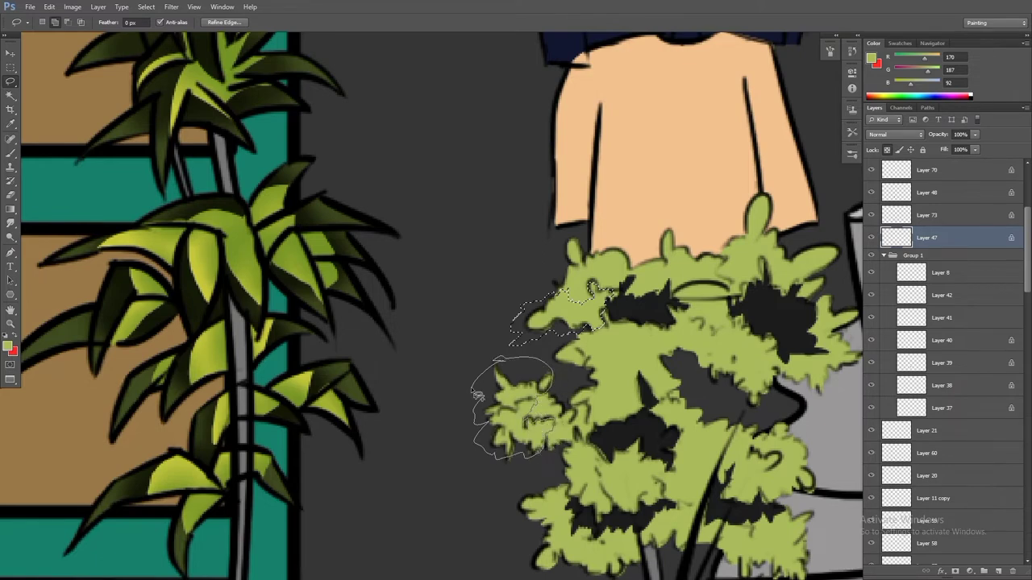
Lasso the bush's outlying leaf clump for shading and apply an orange gradient (RGB 217, 128, 89) to the layered dress.
{"action": "left_click_drag", "start_coordinate": [476, 394], "coordinate": [477, 393]}
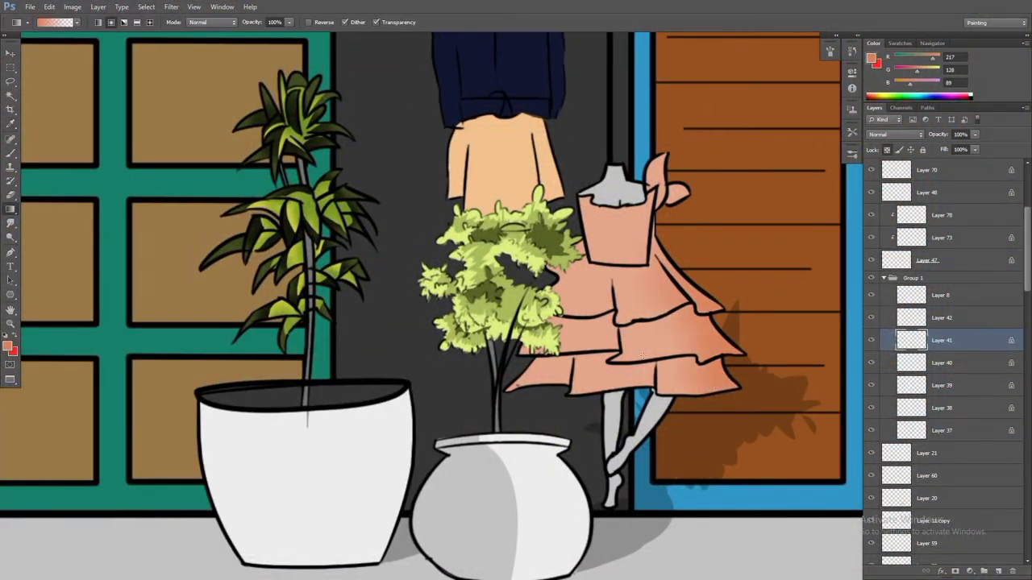
{"action": "mouse_move", "coordinate": [642, 355]}
{"action": "left_mouse_down"}
{"action": "mouse_move", "coordinate": [613, 378]}
{"action": "mouse_move", "coordinate": [677, 176]}
{"action": "left_mouse_up"}
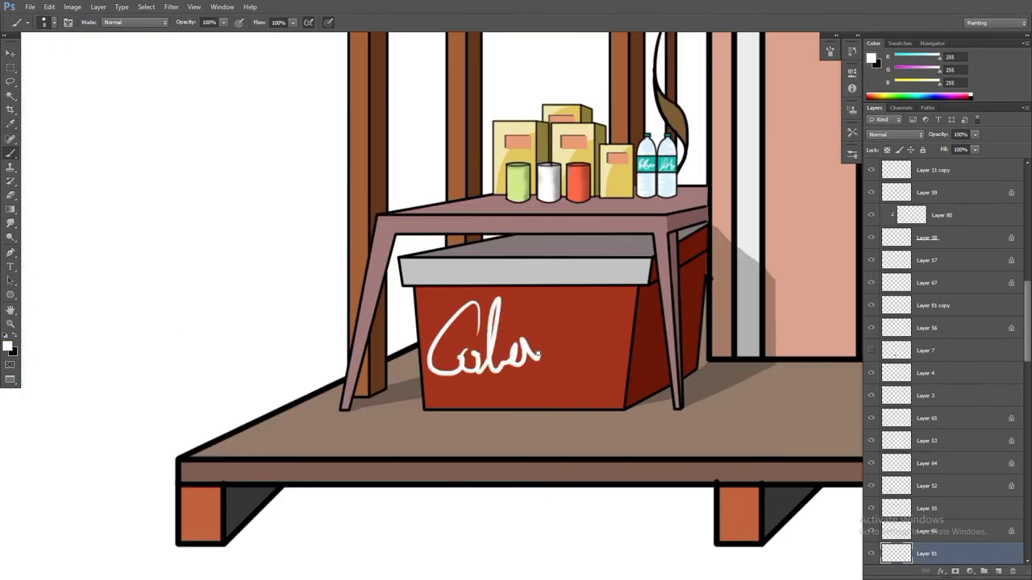
Brush white handwritten cola-style lettering and a black swoosh across the front of the red cooler box.
{"action": "left_click_drag", "start_coordinate": [538, 355], "coordinate": [617, 348]}
{"action": "left_click_drag", "start_coordinate": [441, 322], "coordinate": [613, 315]}
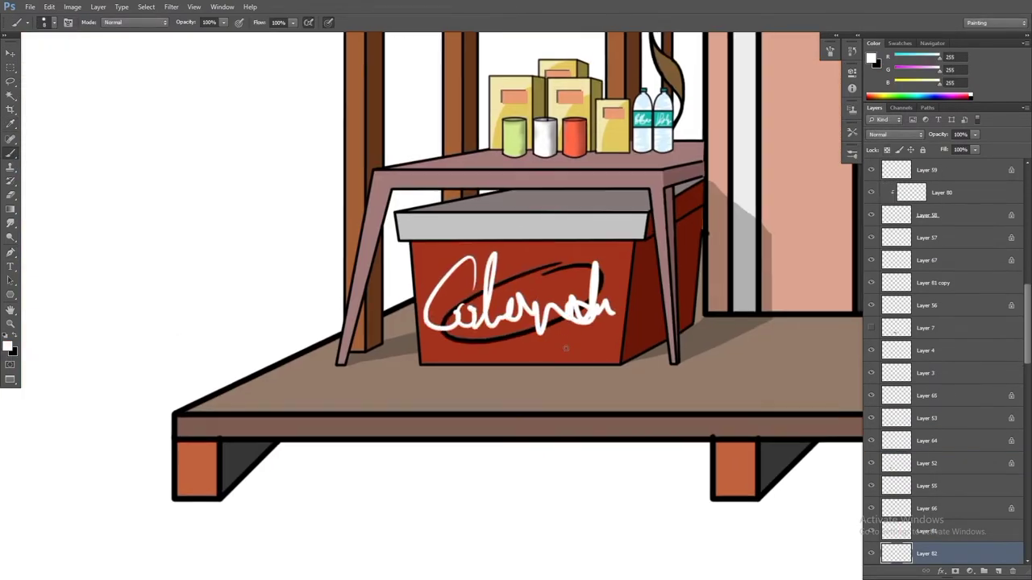
{"action": "left_click_drag", "start_coordinate": [554, 341], "coordinate": [563, 355]}
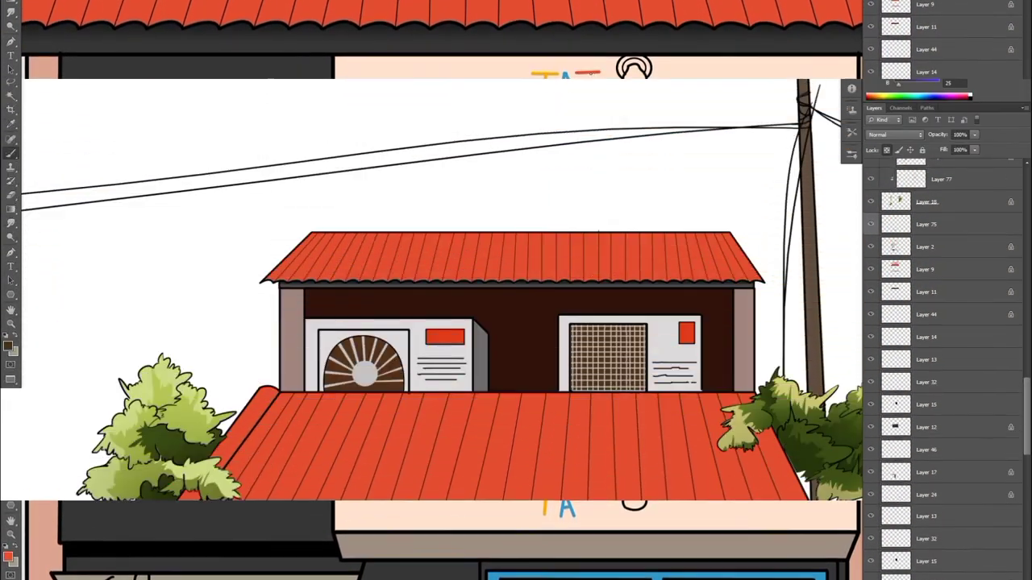
Choose a textured brush and paint light pink (RGB 254, 166, 170) streaks on the top roof in a new layer clipped to Layer 9.
{"action": "right_click", "coordinate": [425, 52]}
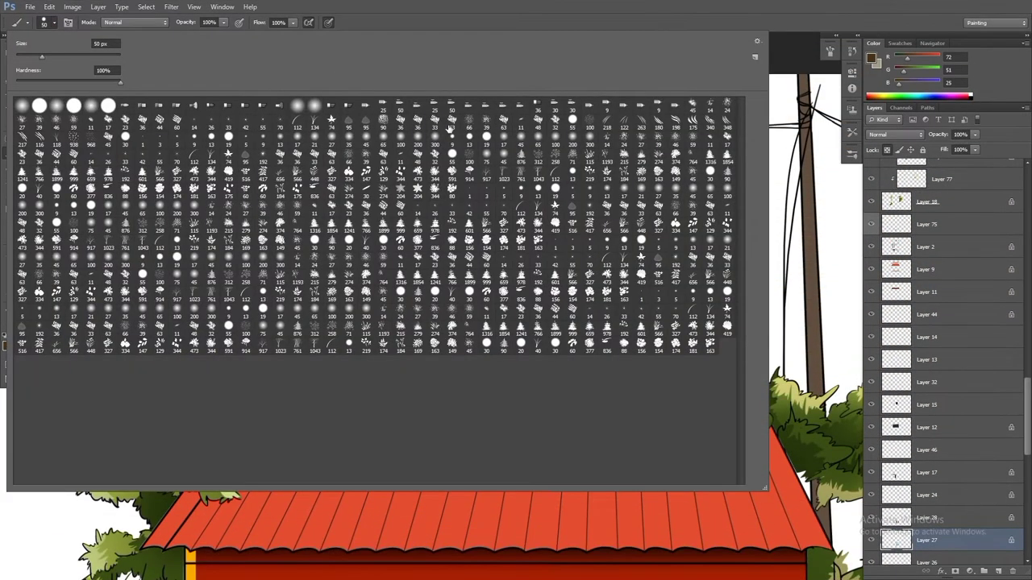
{"action": "left_click", "coordinate": [774, 17]}
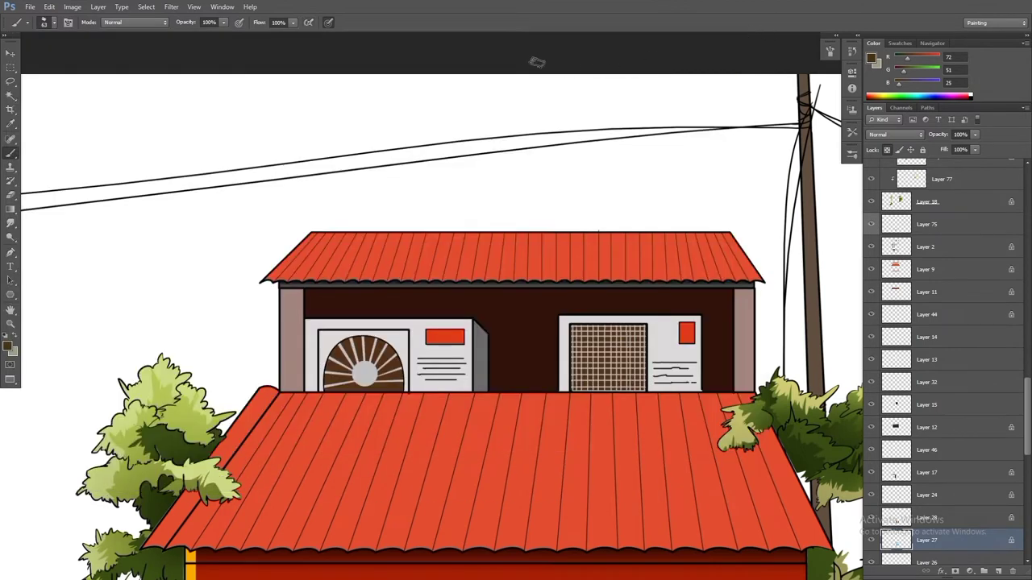
{"action": "key", "text": "F5"}
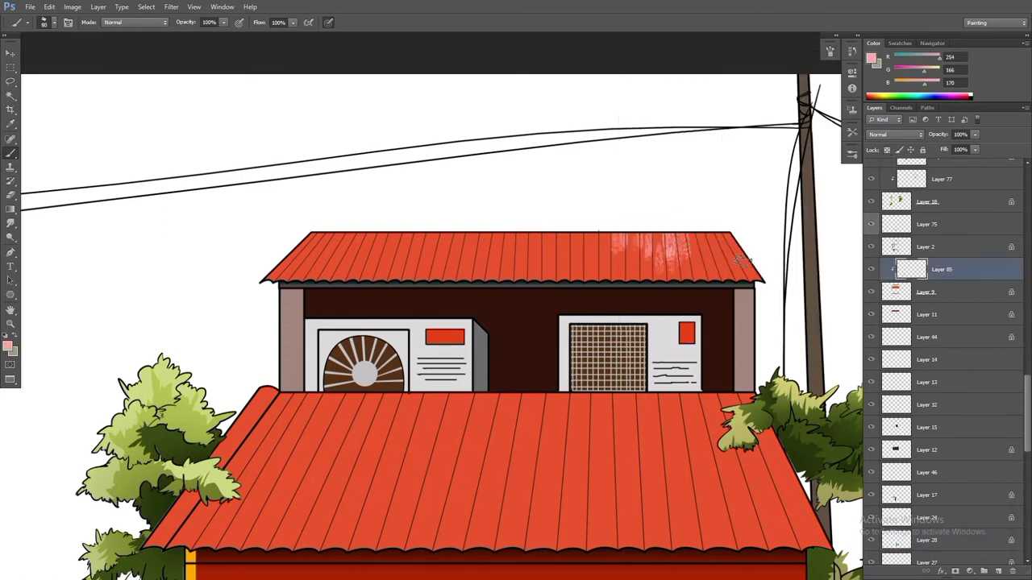
{"action": "mouse_move", "coordinate": [642, 227]}
{"action": "left_mouse_down"}
{"action": "mouse_move", "coordinate": [712, 259]}
{"action": "mouse_move", "coordinate": [583, 273]}
{"action": "mouse_move", "coordinate": [630, 244]}
{"action": "mouse_move", "coordinate": [605, 272]}
{"action": "left_mouse_up"}
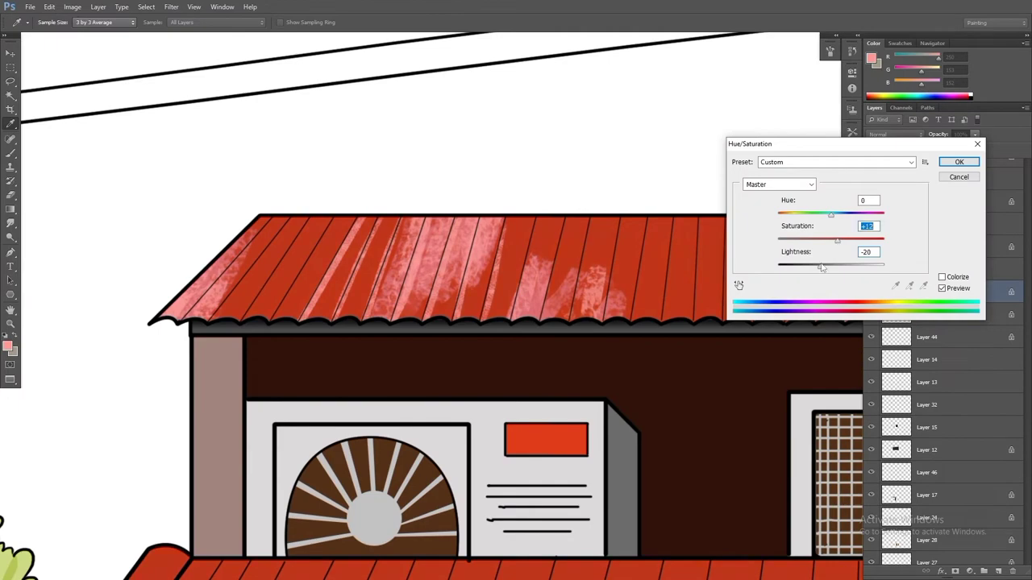
Adjust Layer 9's roof red to saturation +12 and lightness -20, and desaturate and darken Layer 85's pink streaks with lightness -12.
{"action": "key", "text": "Return"}
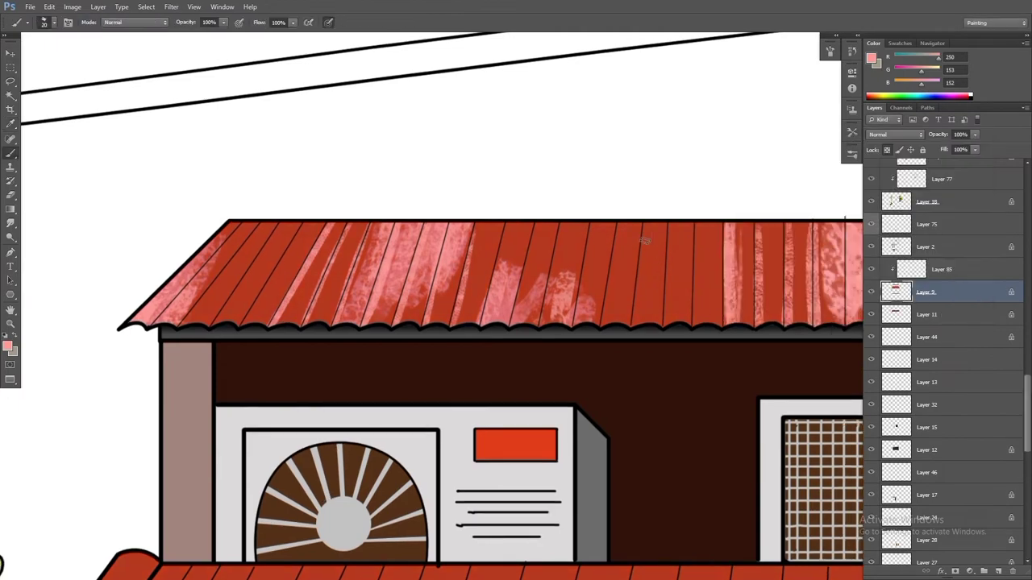
{"action": "scroll", "coordinate": [782, 281], "scroll_direction": "down", "scroll_amount": 3}
{"action": "key", "text": "ctrl+u"}
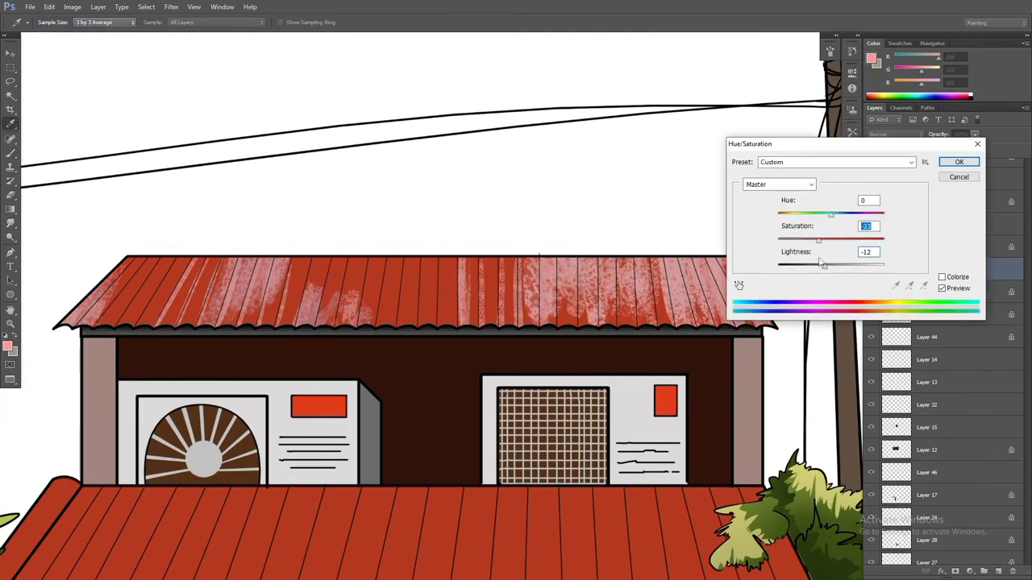
{"action": "key", "text": "Return"}
Brush more textured streaks along the top roof's corrugations on Layer 85 in muted pink (RGB 214, 125, 121).
{"action": "scroll", "coordinate": [636, 300], "scroll_direction": "left", "scroll_amount": 5}
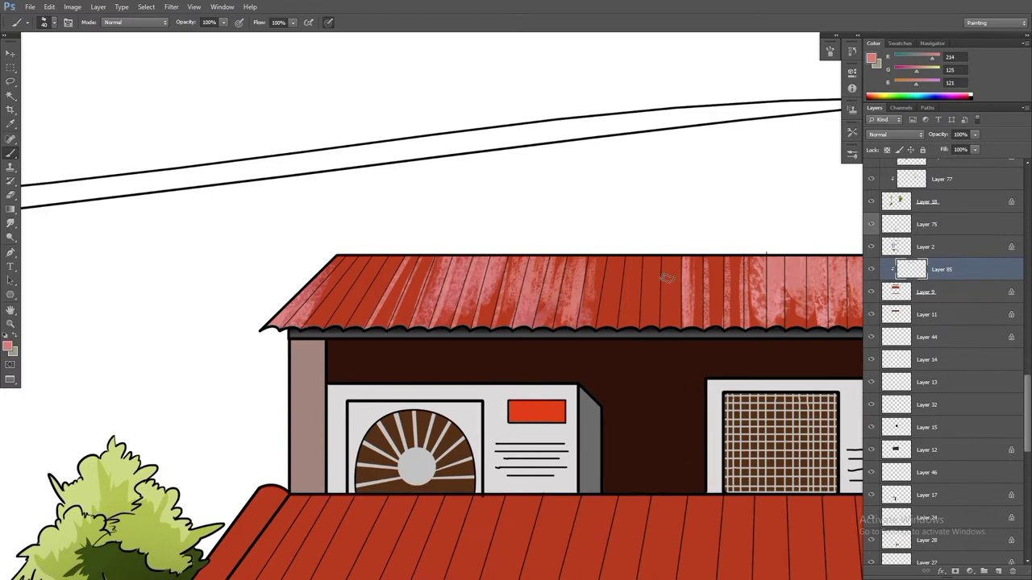
{"action": "scroll", "coordinate": [435, 277], "scroll_direction": "left", "scroll_amount": 4}
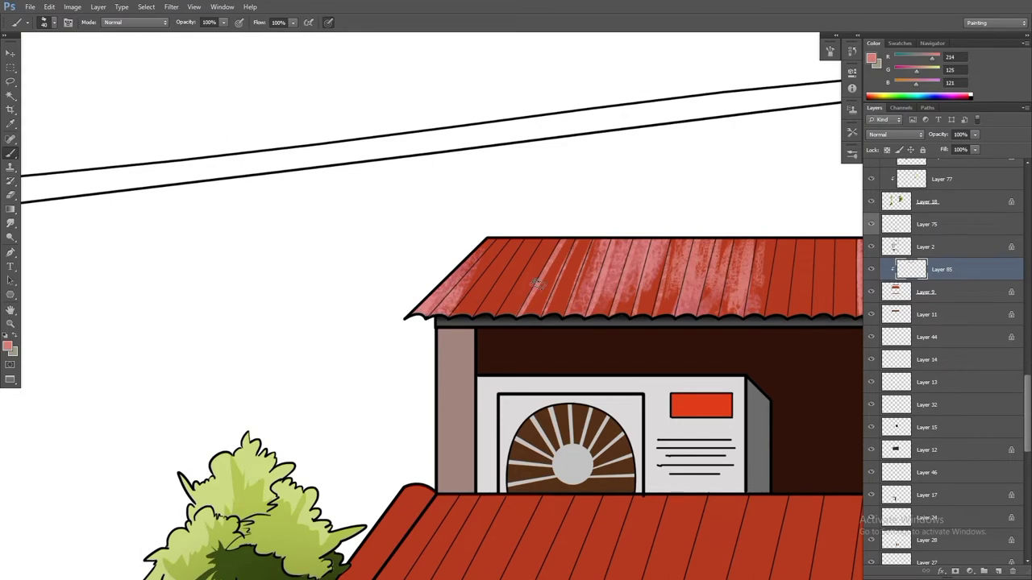
{"action": "scroll", "coordinate": [536, 284], "scroll_direction": "up", "scroll_amount": 2}
{"action": "scroll", "coordinate": [567, 262], "scroll_direction": "down", "scroll_amount": 1}
{"action": "scroll", "coordinate": [567, 262], "scroll_direction": "right", "scroll_amount": 6}
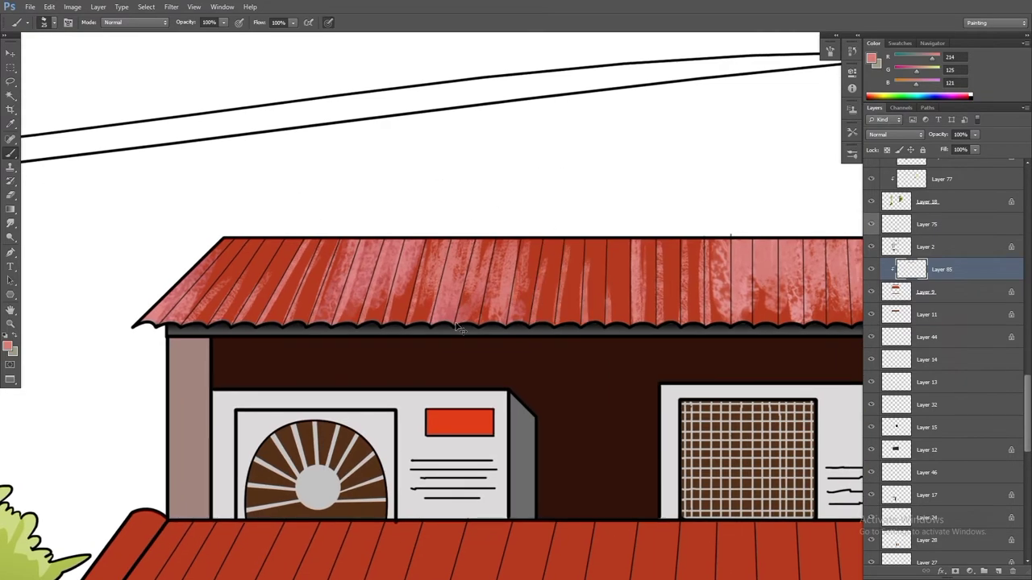
{"action": "scroll", "coordinate": [459, 329], "scroll_direction": "down", "scroll_amount": 5}
{"action": "scroll", "coordinate": [460, 328], "scroll_direction": "right", "scroll_amount": 2}
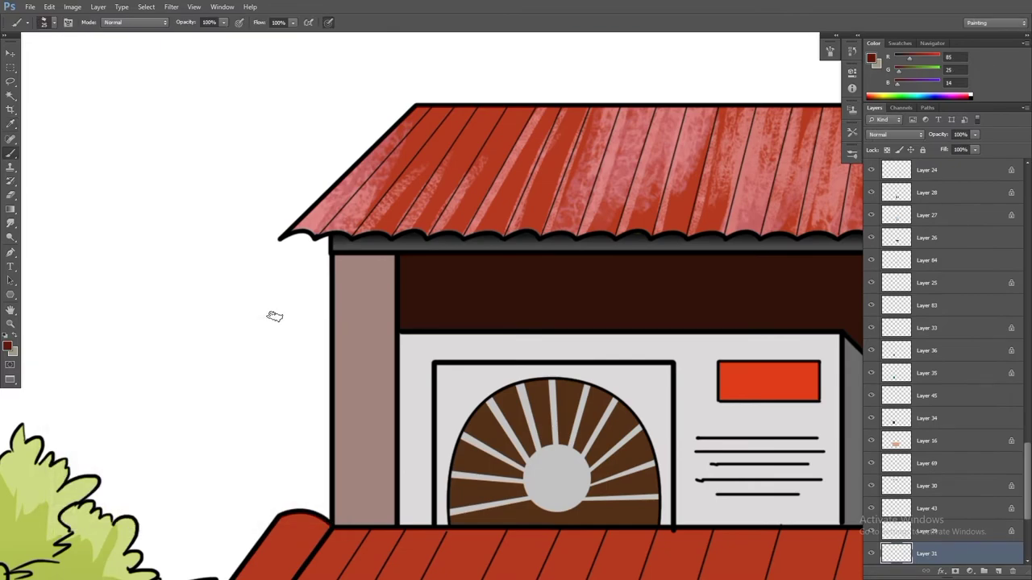
Colour the beam under the top roof dark red-brown and lower the opacity of Layer 85's streaks to 51%.
{"action": "left_click", "coordinate": [638, 249], "text": "alt"}
{"action": "scroll", "coordinate": [638, 249], "scroll_direction": "down", "scroll_amount": 4}
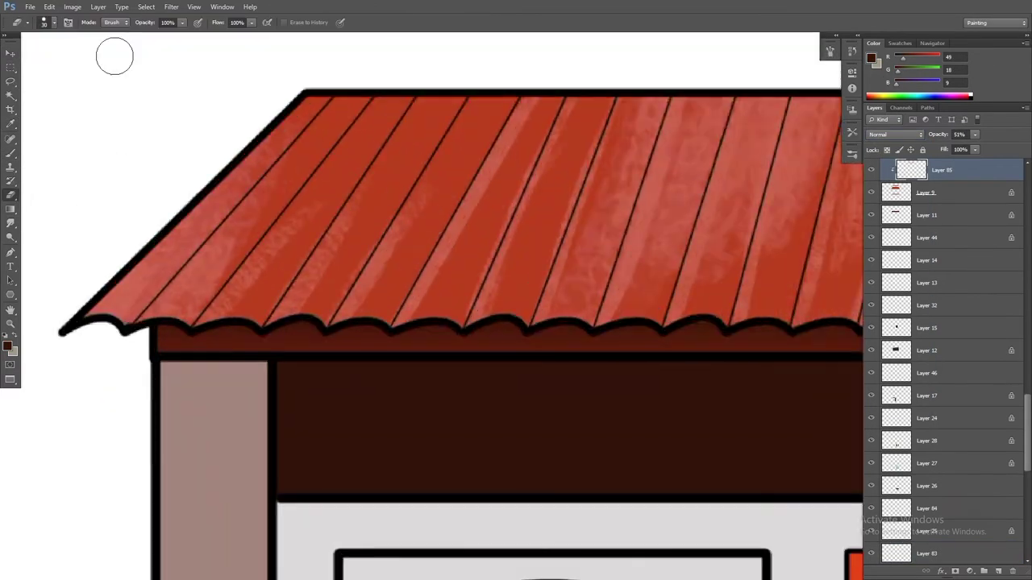
{"action": "left_click", "coordinate": [49, 22]}
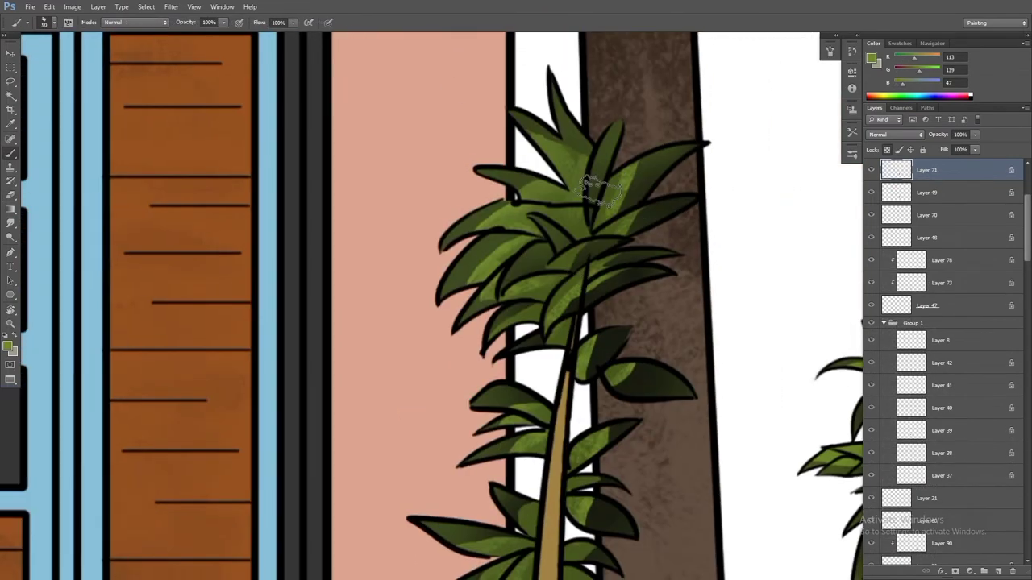
Brush green texture (RGB 90, 111, 40) over the leaves of the plant in the white pot on Layer 49.
{"action": "scroll", "coordinate": [493, 273], "scroll_direction": "down", "scroll_amount": 5}
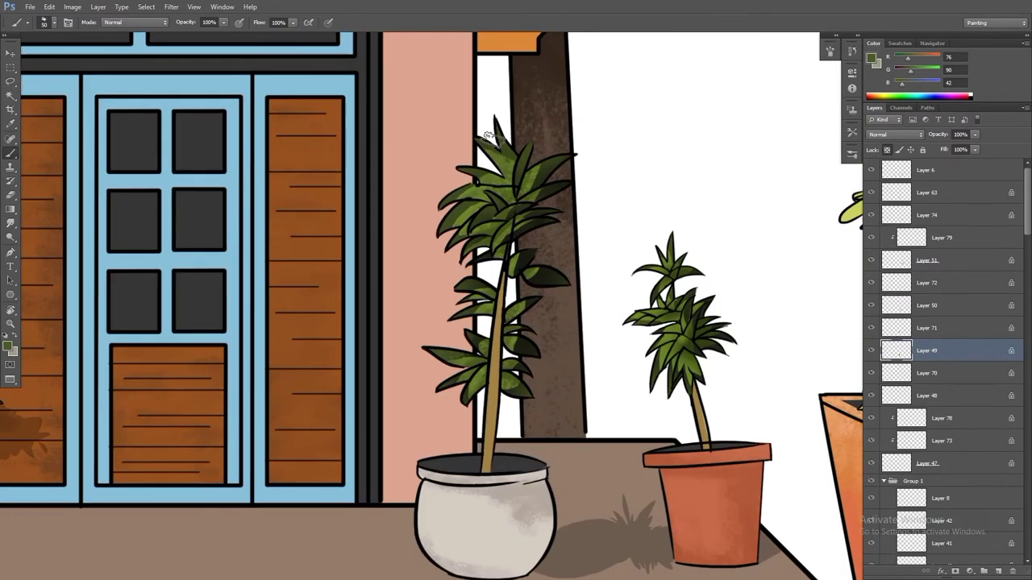
{"action": "scroll", "coordinate": [465, 213], "scroll_direction": "up", "scroll_amount": 2}
{"action": "scroll", "coordinate": [521, 241], "scroll_direction": "down", "scroll_amount": 2}
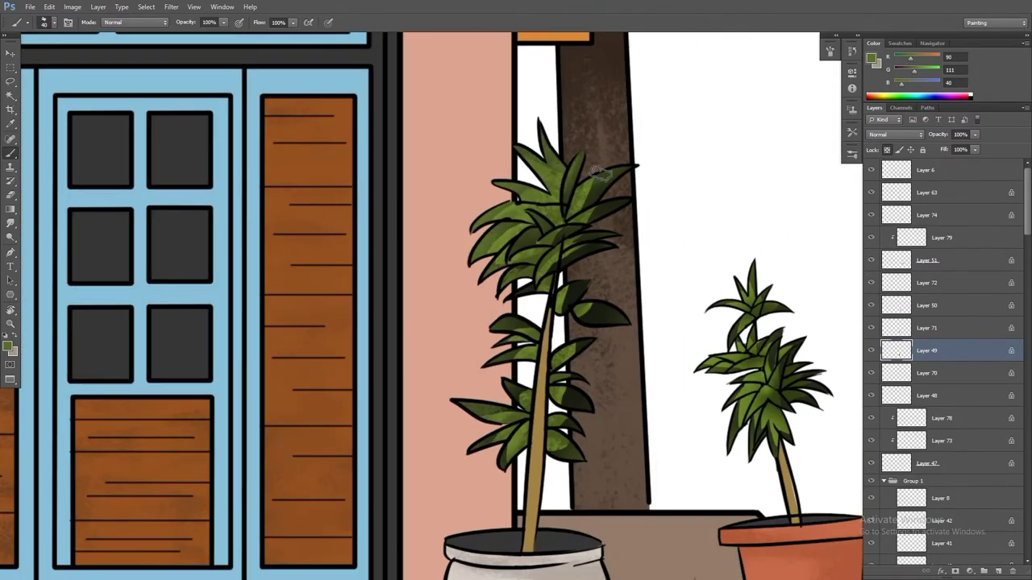
{"action": "left_click_drag", "start_coordinate": [585, 397], "coordinate": [580, 306]}
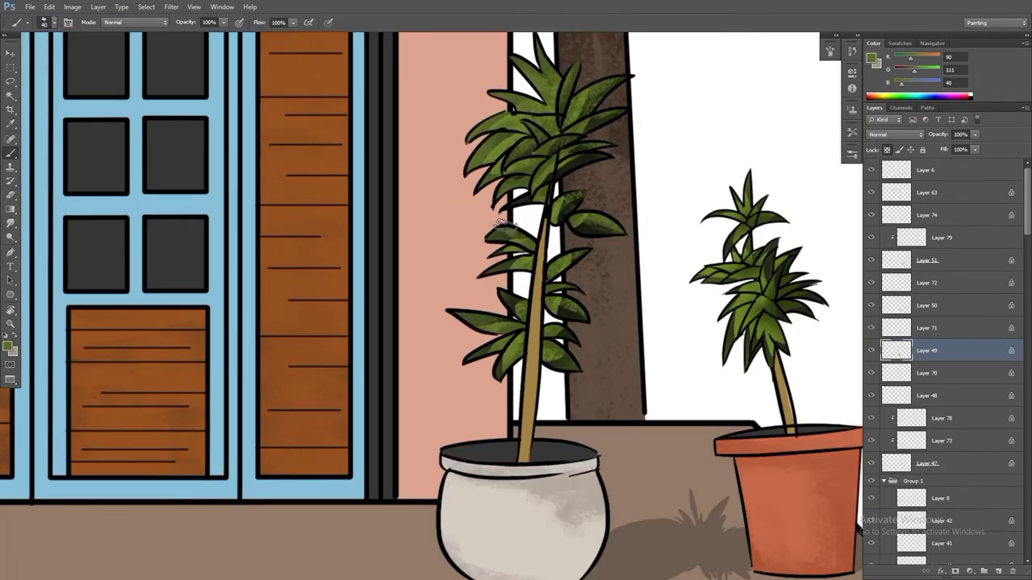
Select Layer 63 and set the foreground colour to brown a28346 for the potted plants' stems.
{"action": "scroll", "coordinate": [556, 358], "scroll_direction": "down", "scroll_amount": 5}
{"action": "scroll", "coordinate": [526, 322], "scroll_direction": "up", "scroll_amount": 5}
{"action": "left_click", "coordinate": [927, 192]}
{"action": "left_click", "coordinate": [10, 346]}
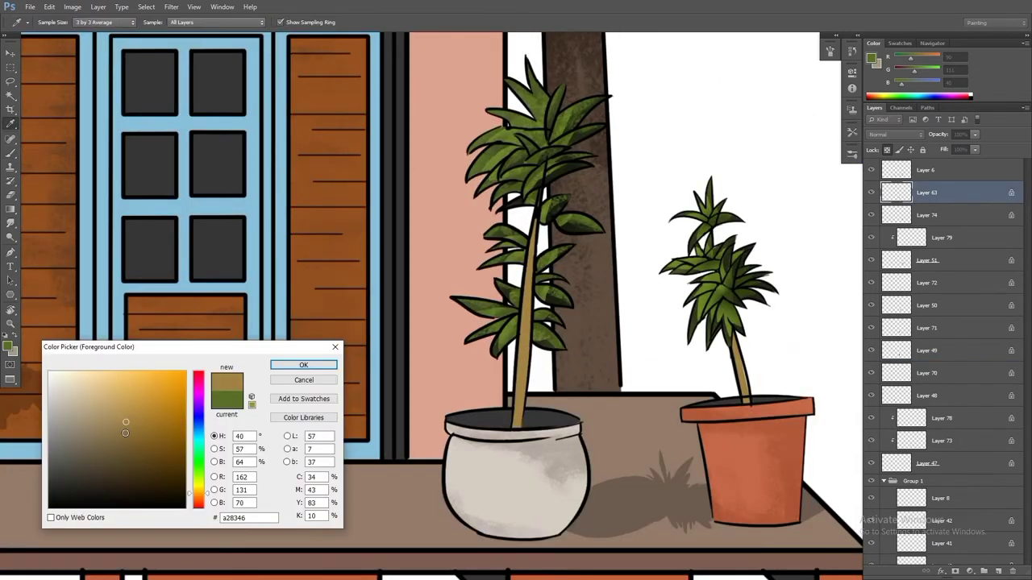
{"action": "left_click", "coordinate": [287, 363]}
Texture the foliage of the tree in the square orange planter on Layer 79 with yellow-green ccd164 and olive (RGB 145, 149, 61).
{"action": "scroll", "coordinate": [530, 409], "scroll_direction": "down", "scroll_amount": 5}
{"action": "left_click", "coordinate": [942, 237]}
{"action": "left_click", "coordinate": [9, 347]}
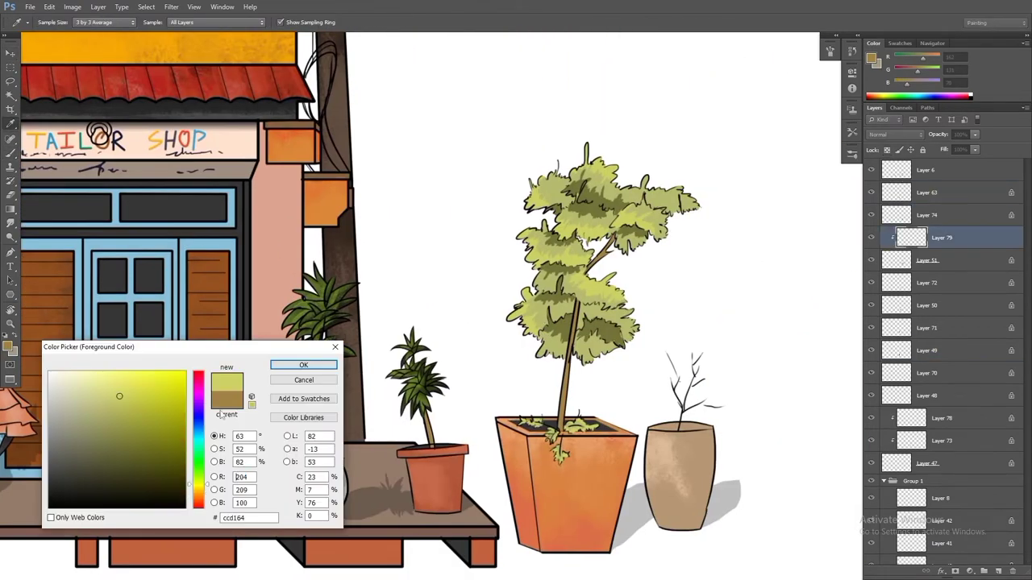
{"action": "left_click", "coordinate": [288, 362]}
{"action": "scroll", "coordinate": [541, 333], "scroll_direction": "up", "scroll_amount": 5}
{"action": "mouse_move", "coordinate": [645, 286]}
{"action": "left_mouse_down"}
{"action": "mouse_move", "coordinate": [671, 368]}
{"action": "mouse_move", "coordinate": [625, 187]}
{"action": "left_mouse_up"}
{"action": "left_click_drag", "start_coordinate": [689, 108], "coordinate": [612, 161]}
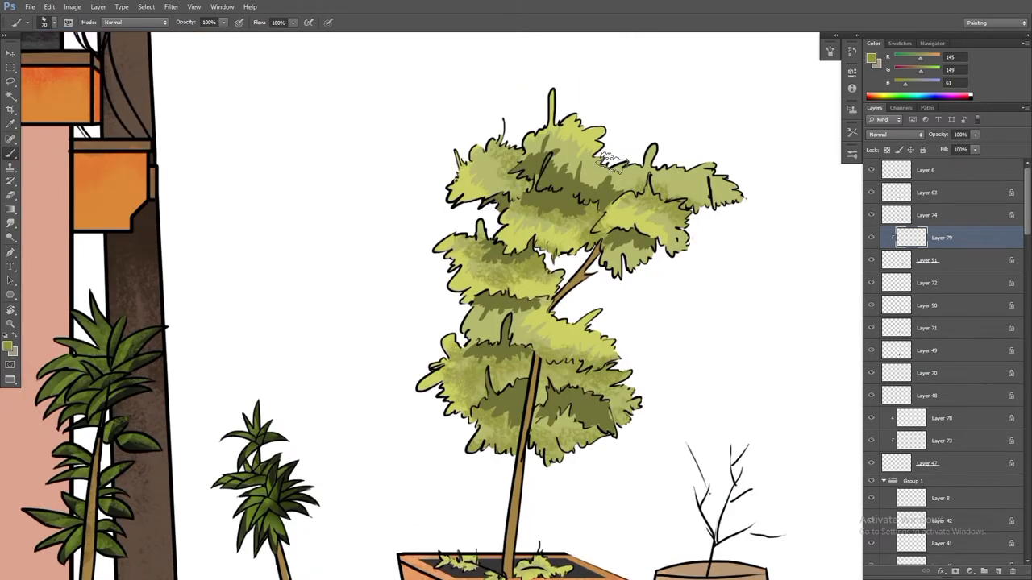
Brush bright yellow highlights (RGB 235, 241, 99) onto the leaf clumps of the orange planter's tree on Layer 79.
{"action": "scroll", "coordinate": [538, 322], "scroll_direction": "down", "scroll_amount": 2}
{"action": "left_click", "coordinate": [10, 347]}
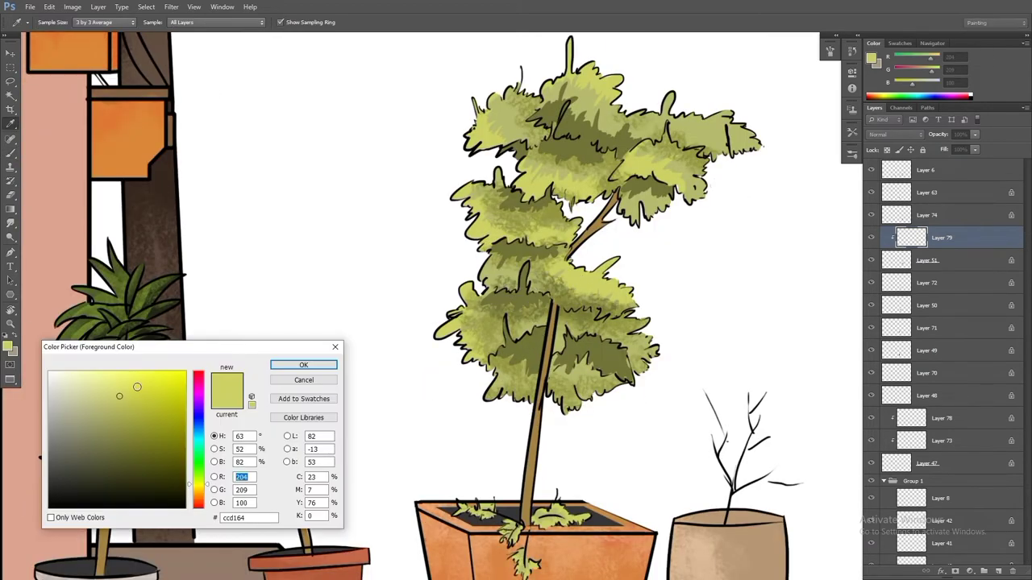
{"action": "left_click", "coordinate": [144, 345]}
{"action": "left_click", "coordinate": [288, 362]}
{"action": "scroll", "coordinate": [541, 333], "scroll_direction": "up", "scroll_amount": 2}
{"action": "scroll", "coordinate": [495, 295], "scroll_direction": "down", "scroll_amount": 2}
{"action": "scroll", "coordinate": [523, 259], "scroll_direction": "up", "scroll_amount": 2}
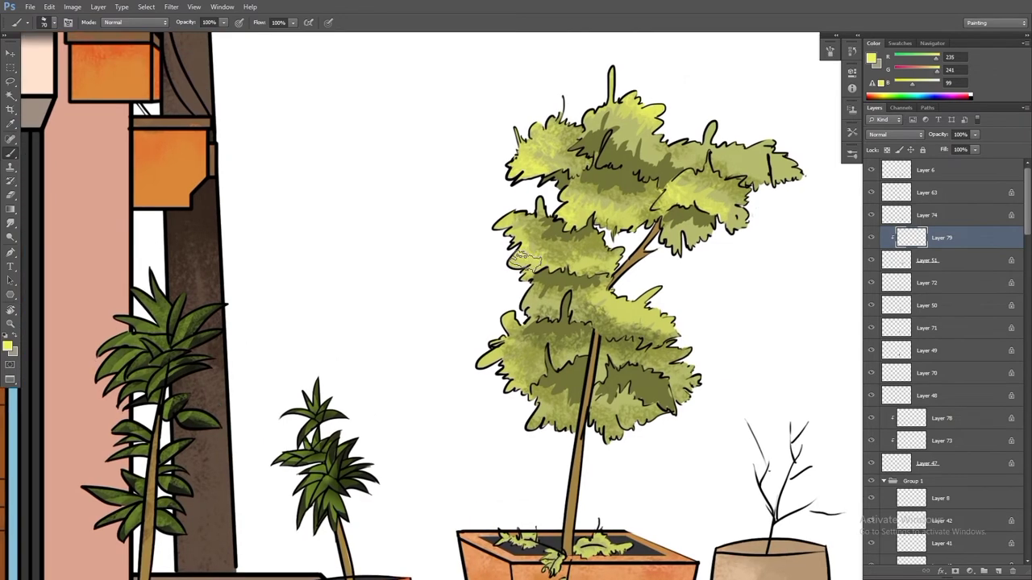
{"action": "left_click_drag", "start_coordinate": [505, 359], "coordinate": [516, 379]}
{"action": "left_click_drag", "start_coordinate": [685, 196], "coordinate": [720, 143]}
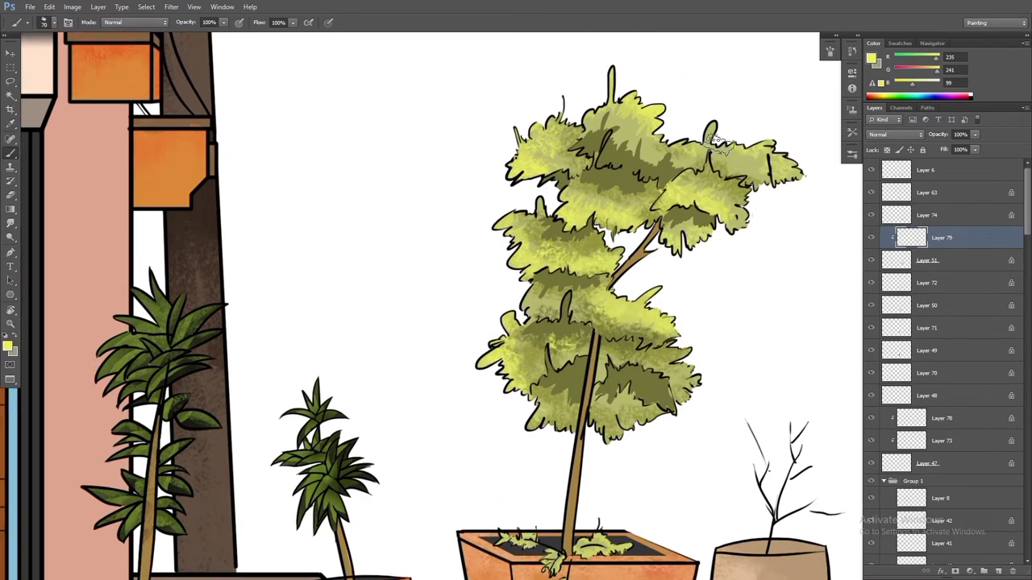
Texture the shaded leaf clumps of the orange planter's tree on Layer 74 with olive green (RGB 165, 169, 87).
{"action": "scroll", "coordinate": [532, 411], "scroll_direction": "down", "scroll_amount": 3}
{"action": "scroll", "coordinate": [570, 317], "scroll_direction": "up", "scroll_amount": 2}
{"action": "key", "text": "alt+bracketright"}
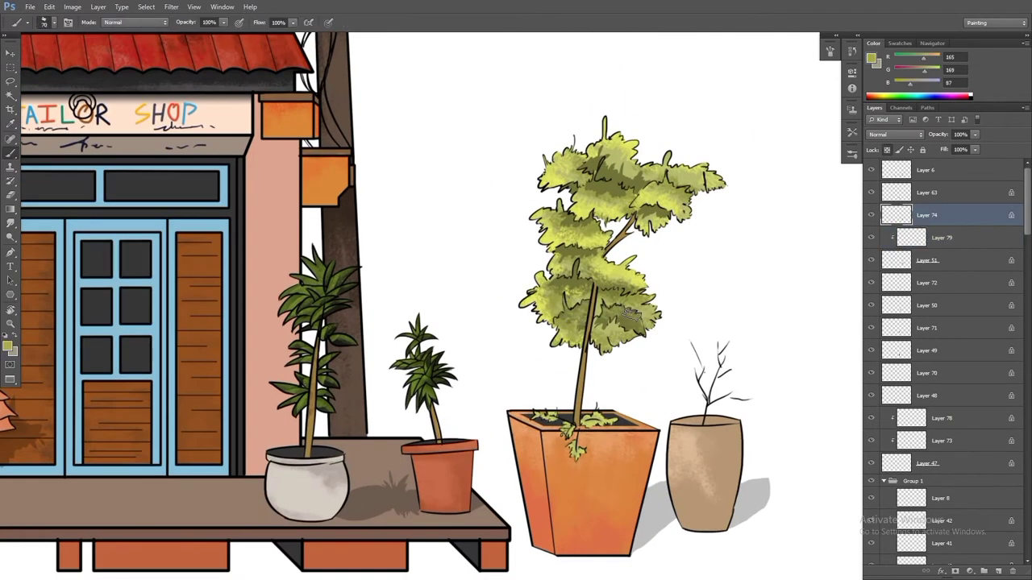
{"action": "scroll", "coordinate": [568, 286], "scroll_direction": "up", "scroll_amount": 2}
{"action": "scroll", "coordinate": [620, 226], "scroll_direction": "down", "scroll_amount": 4}
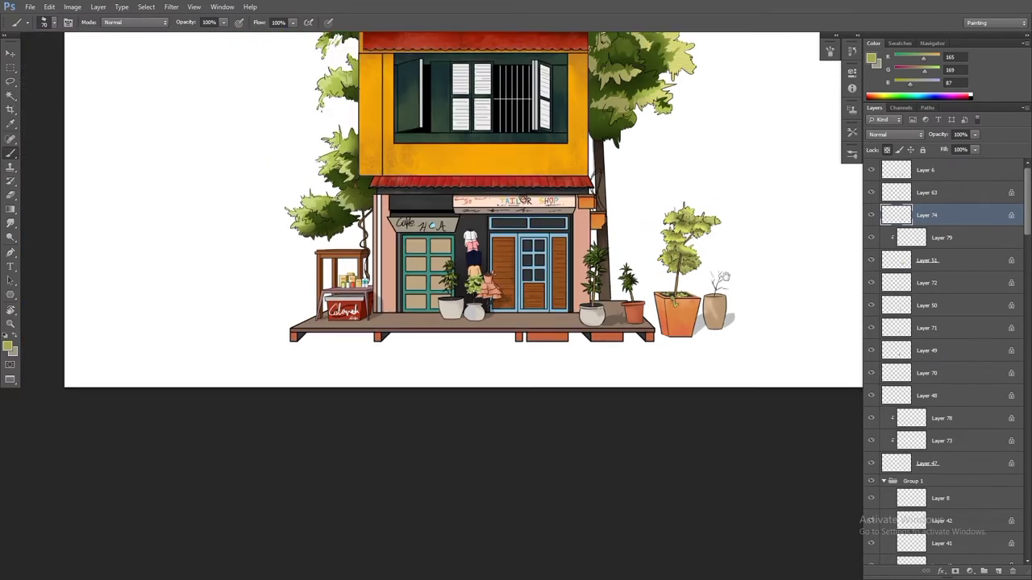
{"action": "scroll", "coordinate": [583, 221], "scroll_direction": "up", "scroll_amount": 3}
{"action": "scroll", "coordinate": [489, 293], "scroll_direction": "down", "scroll_amount": 4}
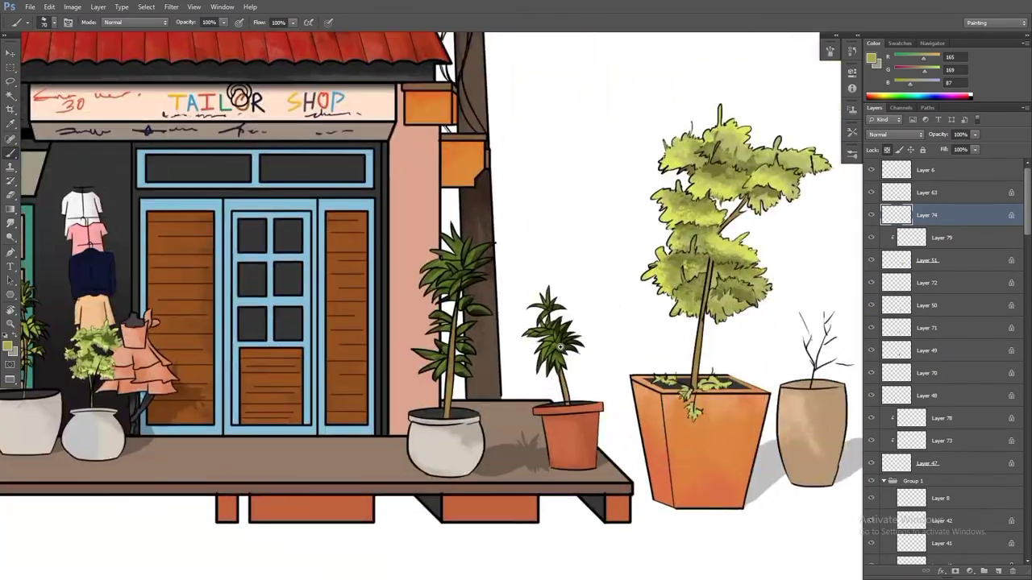
Brush light green leaf texture (RGB 202, 215, 129) over the foliage along the building's left side on Layer 77.
{"action": "scroll", "coordinate": [339, 387], "scroll_direction": "up", "scroll_amount": 4}
{"action": "scroll", "coordinate": [403, 395], "scroll_direction": "down", "scroll_amount": 1}
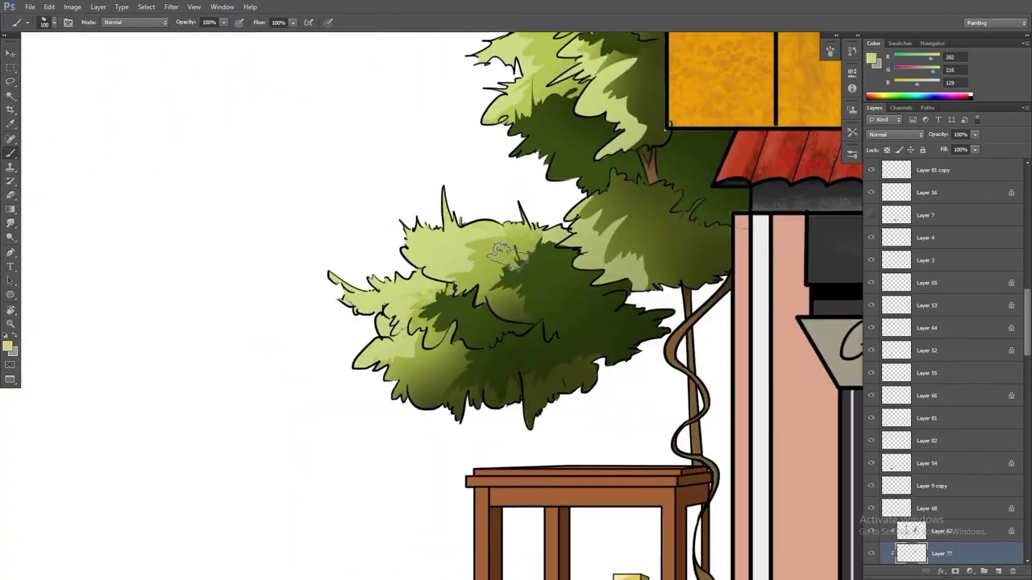
{"action": "scroll", "coordinate": [403, 395], "scroll_direction": "down", "scroll_amount": 3}
{"action": "scroll", "coordinate": [581, 234], "scroll_direction": "up", "scroll_amount": 2}
{"action": "left_click_drag", "start_coordinate": [500, 202], "coordinate": [542, 338]}
{"action": "scroll", "coordinate": [542, 339], "scroll_direction": "up", "scroll_amount": 5}
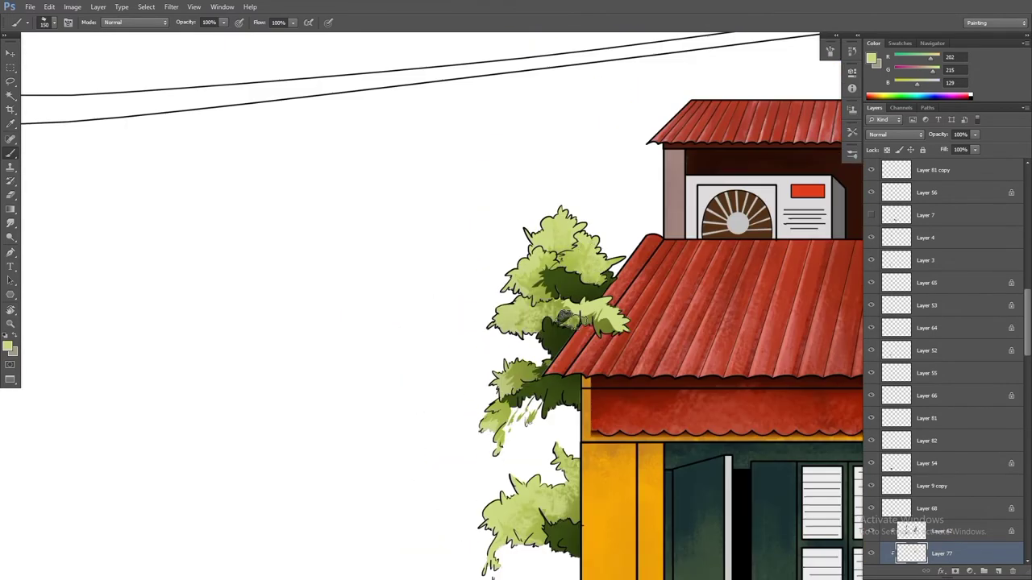
{"action": "scroll", "coordinate": [566, 317], "scroll_direction": "down", "scroll_amount": 4}
{"action": "scroll", "coordinate": [612, 343], "scroll_direction": "up", "scroll_amount": 3}
{"action": "scroll", "coordinate": [633, 324], "scroll_direction": "up", "scroll_amount": 2}
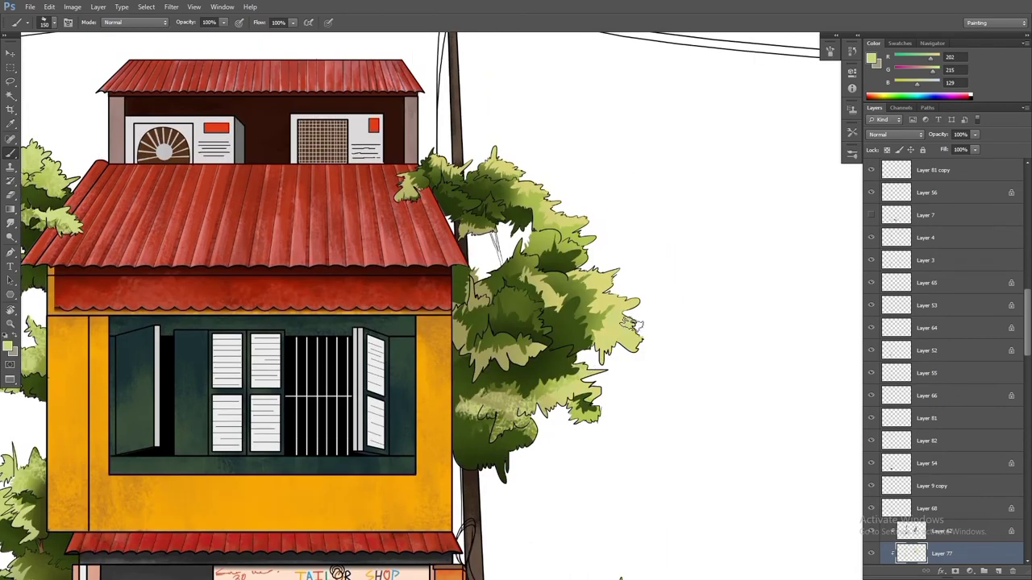
Texture the large tree right of the building on Layer 77 with green (RGB 131, 146, 71) and pale yellow-green (RGB 203, 201, 114).
{"action": "left_click", "coordinate": [495, 292], "text": "alt"}
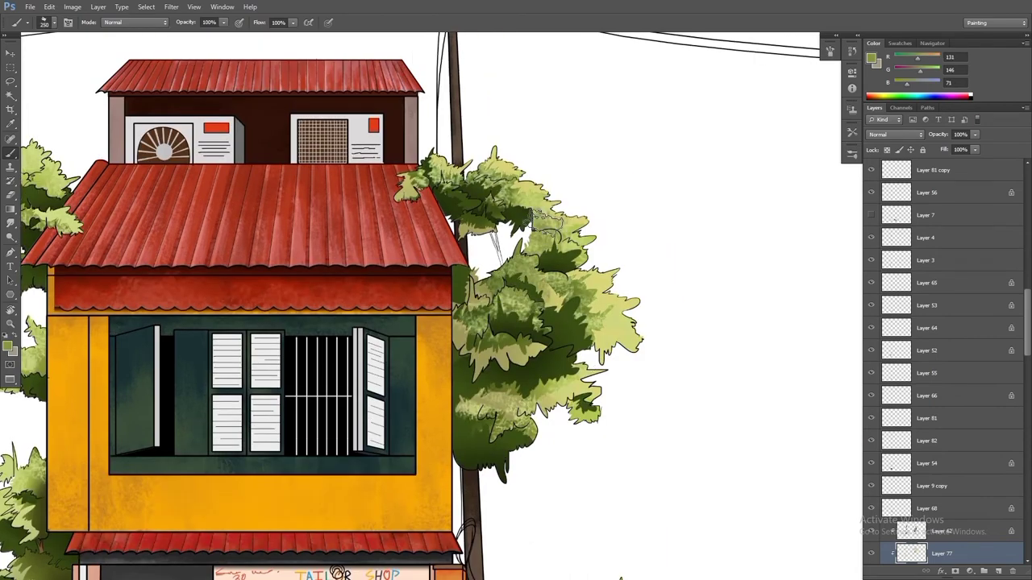
{"action": "left_click", "coordinate": [524, 346], "text": "alt"}
{"action": "scroll", "coordinate": [523, 347], "scroll_direction": "down", "scroll_amount": 2}
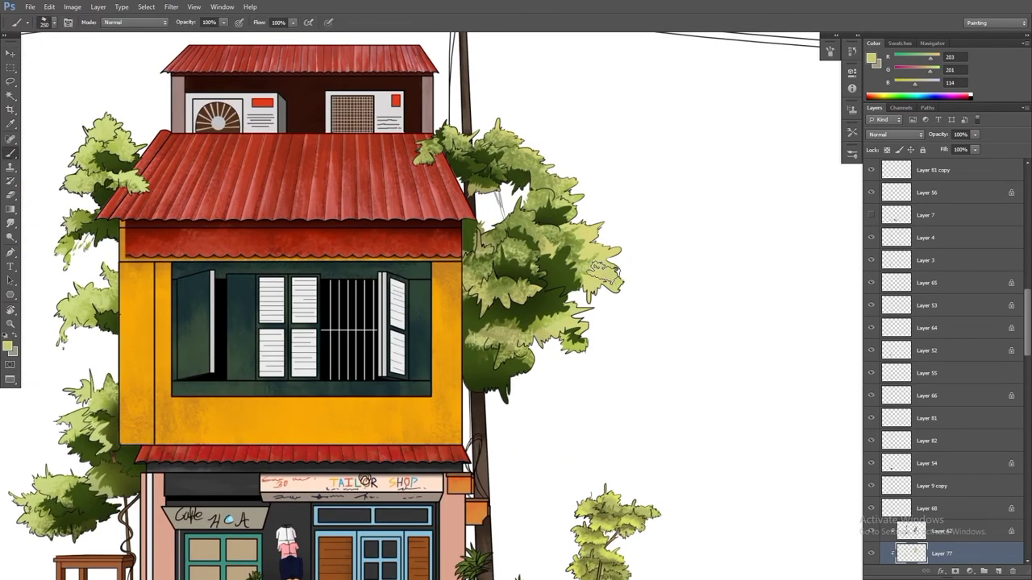
{"action": "scroll", "coordinate": [560, 184], "scroll_direction": "down", "scroll_amount": 2}
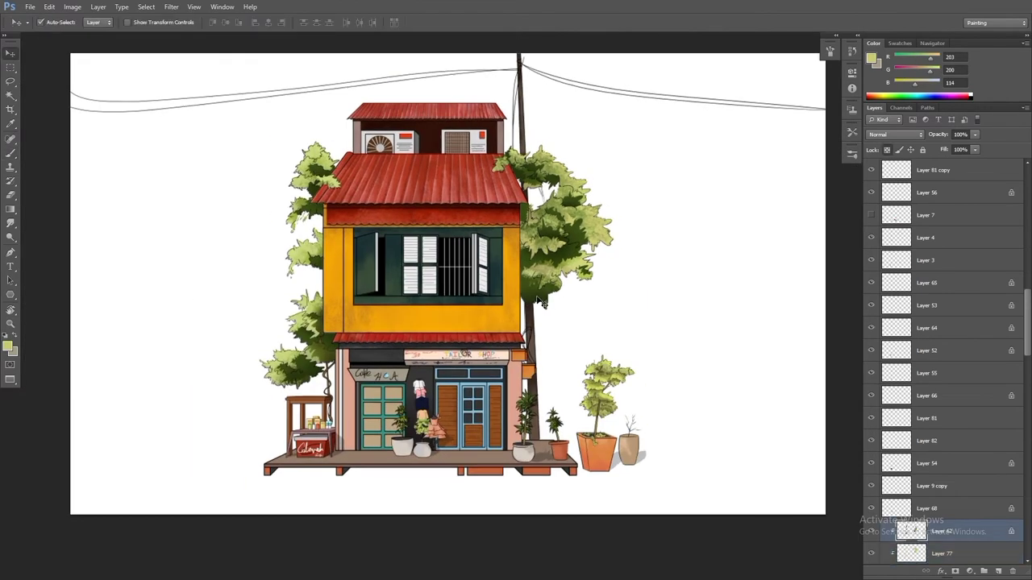
Texture the trees' dark shadow clumps on both sides of the building with dark greens (RGB 41, 57, 13 and 72, 85, 26).
{"action": "left_click", "coordinate": [565, 187], "text": "alt"}
{"action": "scroll", "coordinate": [570, 190], "scroll_direction": "up", "scroll_amount": 3}
{"action": "left_click_drag", "start_coordinate": [576, 382], "coordinate": [538, 577]}
{"action": "left_click_drag", "start_coordinate": [121, 483], "coordinate": [662, 323]}
{"action": "left_click_drag", "start_coordinate": [445, 317], "coordinate": [480, 90]}
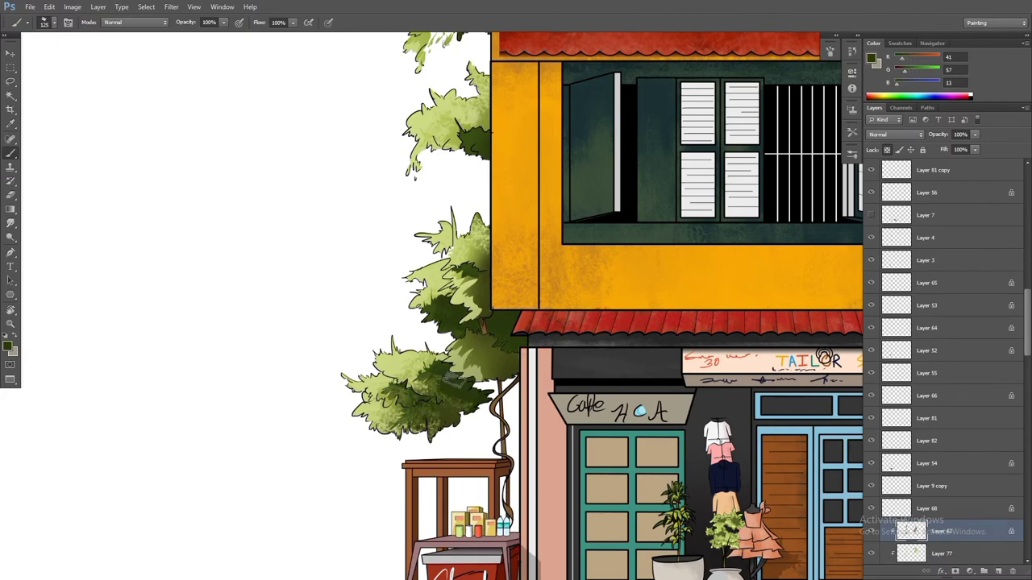
{"action": "scroll", "coordinate": [452, 378], "scroll_direction": "up", "scroll_amount": 8}
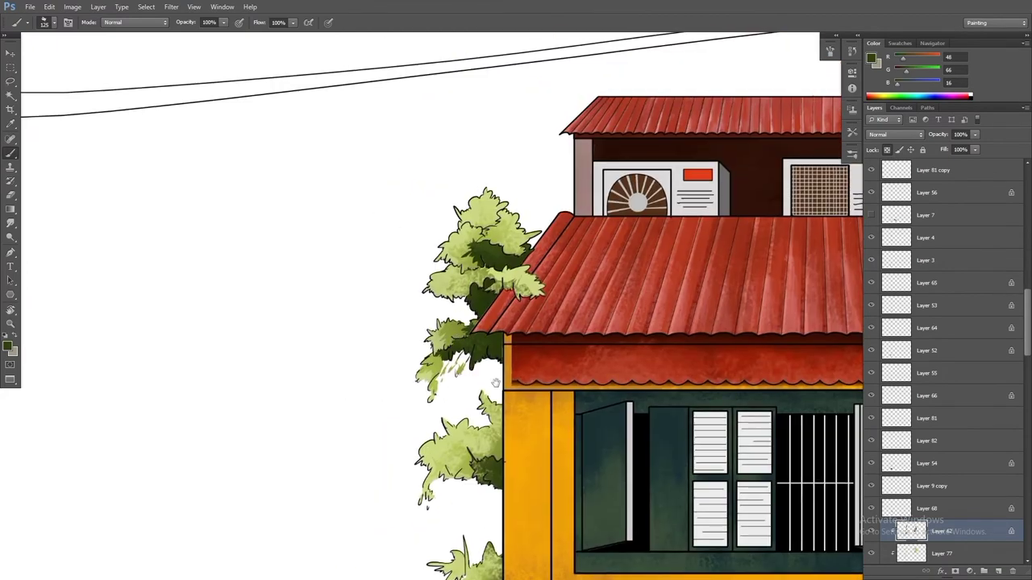
{"action": "scroll", "coordinate": [495, 383], "scroll_direction": "down", "scroll_amount": 5}
{"action": "scroll", "coordinate": [495, 382], "scroll_direction": "up", "scroll_amount": 5}
{"action": "key", "text": "ctrl+0"}
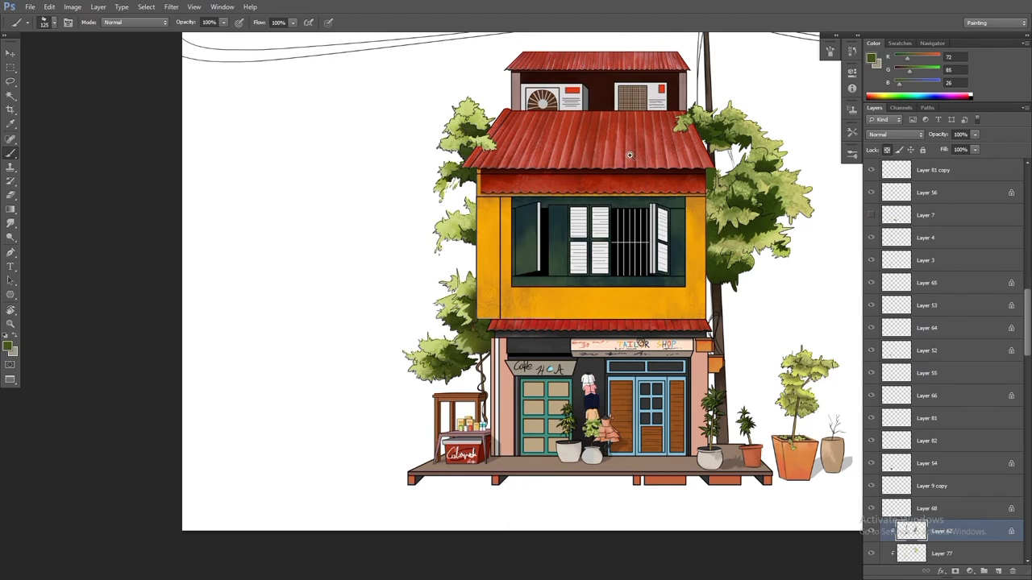
Set a paler green (RGB 213, 226, 142) and brush highlights onto Layer 77's foliage beside the main roof's left edge.
{"action": "scroll", "coordinate": [629, 156], "scroll_direction": "down", "scroll_amount": 2, "text": "alt"}
{"action": "scroll", "coordinate": [410, 253], "scroll_direction": "up", "scroll_amount": 6, "text": "alt"}
{"action": "left_click", "coordinate": [409, 252], "text": "ctrl"}
{"action": "left_click", "coordinate": [409, 252], "text": "alt"}
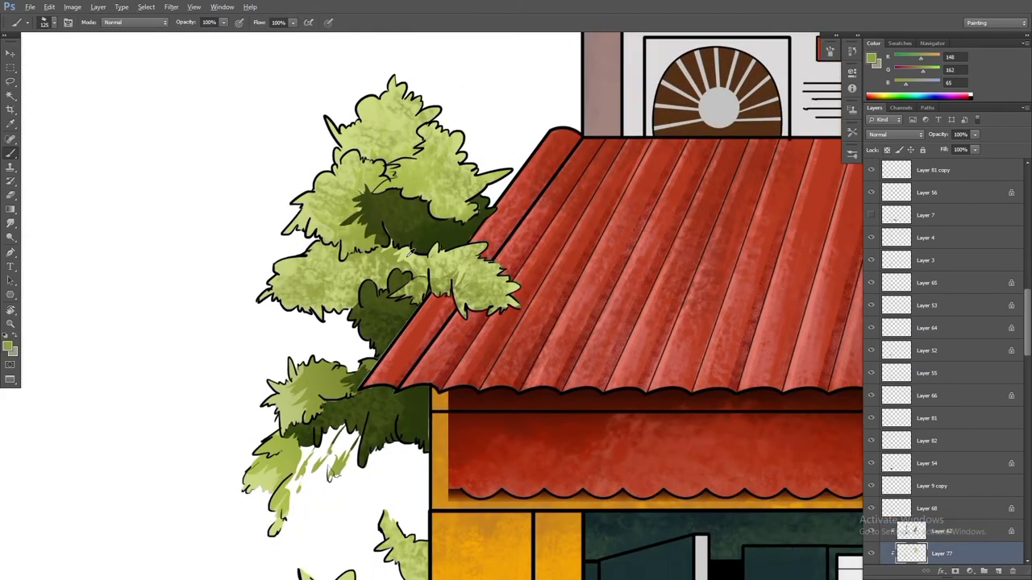
{"action": "left_click", "coordinate": [9, 347]}
{"action": "left_click", "coordinate": [104, 392]}
{"action": "left_click", "coordinate": [288, 362]}
{"action": "scroll", "coordinate": [508, 291], "scroll_direction": "down", "scroll_amount": 1, "text": "alt"}
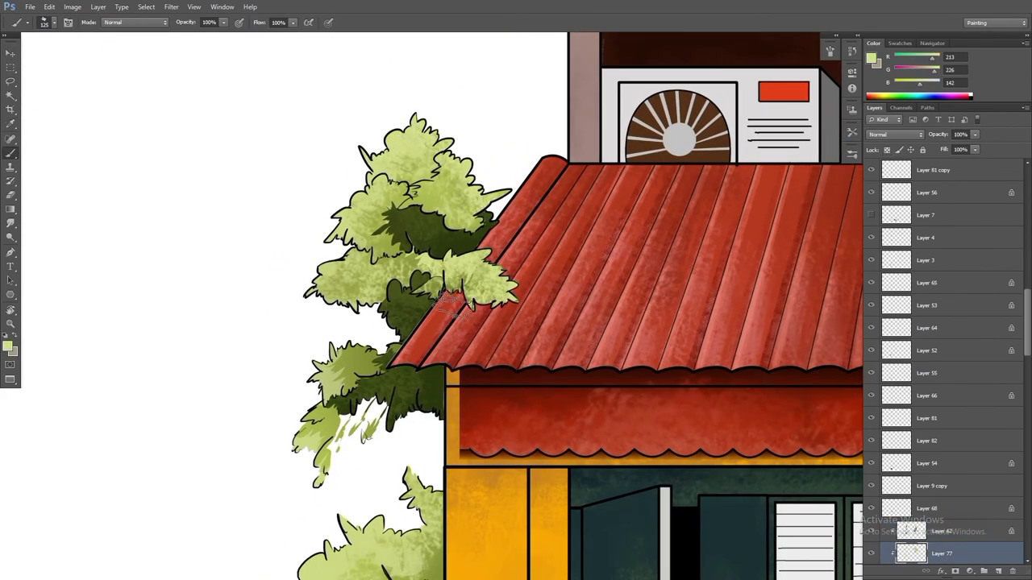
Texture the foliage down the building's left side on Layer 77 with mid greens (RGB 164, 179, 75 and 174, 188, 86).
{"action": "mouse_move", "coordinate": [449, 301]}
{"action": "left_mouse_down"}
{"action": "mouse_move", "coordinate": [387, 217]}
{"action": "mouse_move", "coordinate": [433, 230]}
{"action": "left_mouse_up"}
{"action": "scroll", "coordinate": [433, 231], "scroll_direction": "up", "scroll_amount": 1}
{"action": "scroll", "coordinate": [322, 287], "scroll_direction": "down", "scroll_amount": 4}
{"action": "key", "text": "v"}
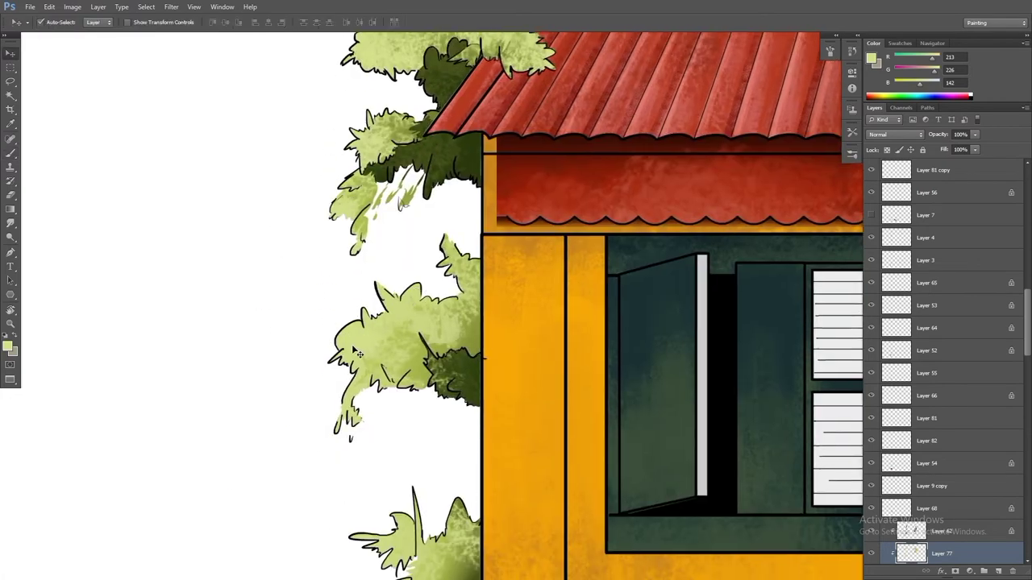
{"action": "key", "text": "b"}
{"action": "scroll", "coordinate": [358, 353], "scroll_direction": "down", "scroll_amount": 1}
{"action": "scroll", "coordinate": [363, 316], "scroll_direction": "down", "scroll_amount": 10}
{"action": "scroll", "coordinate": [363, 316], "scroll_direction": "up", "scroll_amount": 1, "text": "alt"}
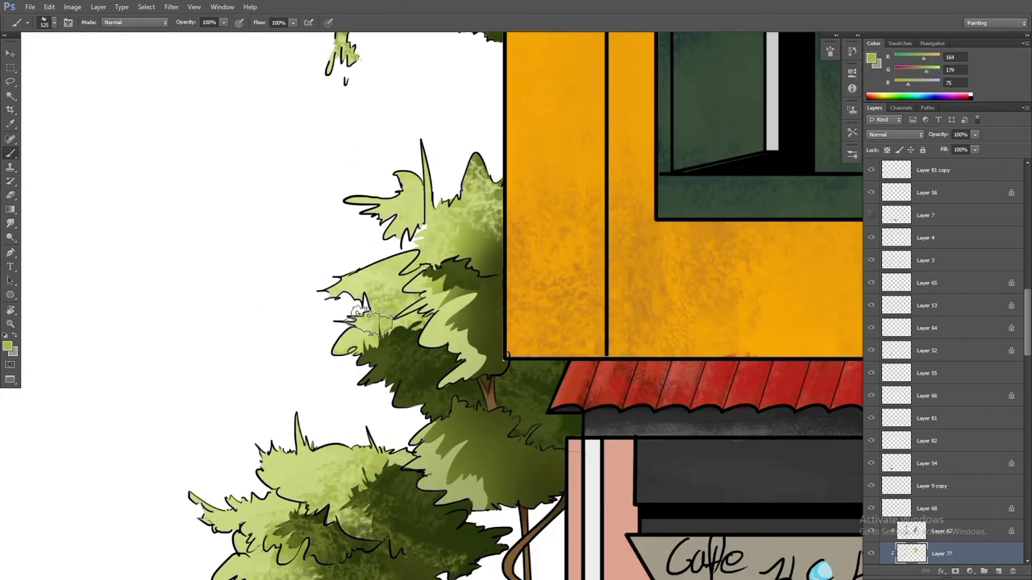
{"action": "scroll", "coordinate": [436, 322], "scroll_direction": "down", "scroll_amount": 1}
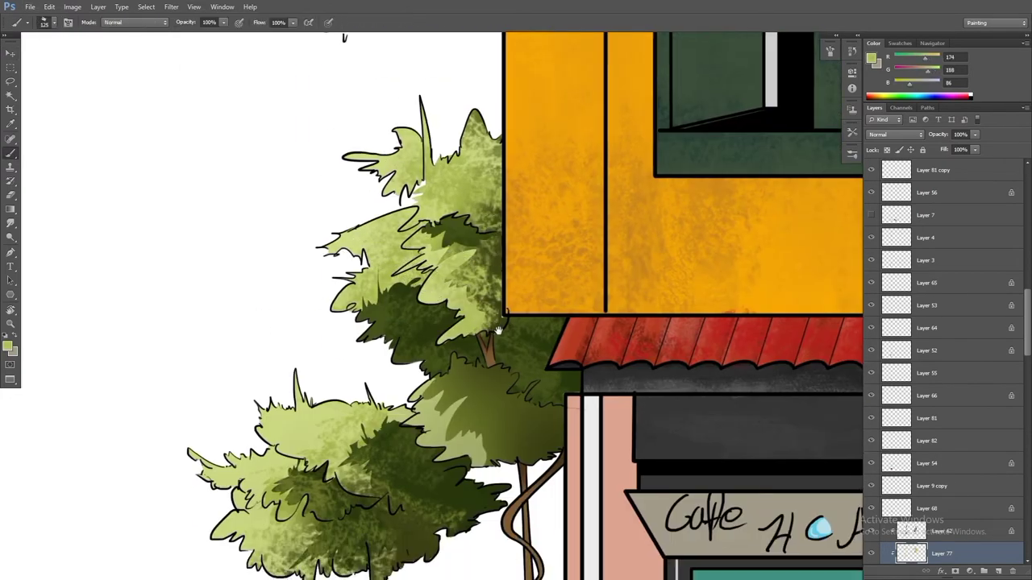
{"action": "left_click", "coordinate": [476, 312], "text": "alt"}
{"action": "scroll", "coordinate": [476, 313], "scroll_direction": "down", "scroll_amount": 3}
{"action": "scroll", "coordinate": [476, 313], "scroll_direction": "down", "scroll_amount": 1, "text": "alt"}
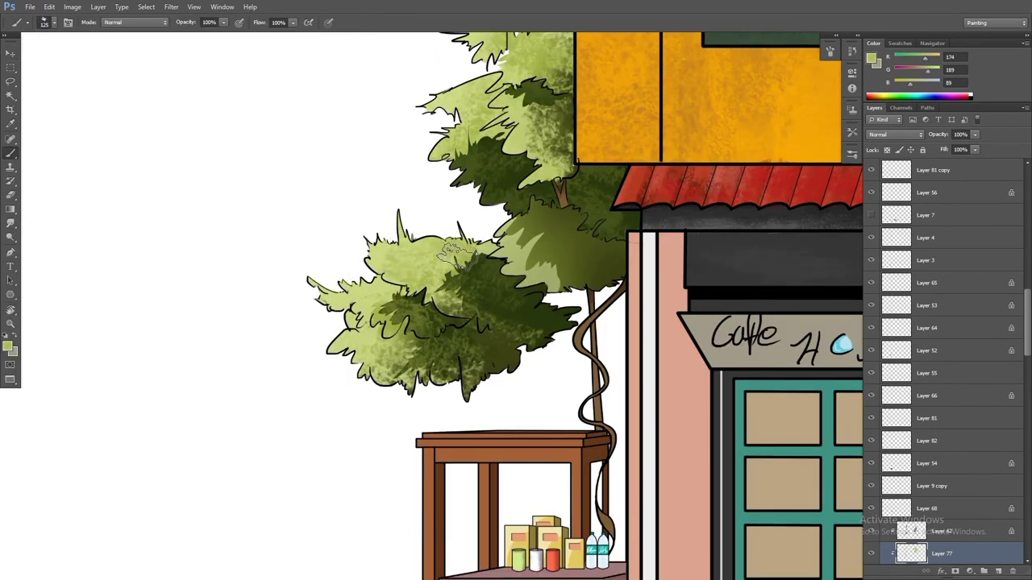
Sample dark green (RGB 78, 86, 29) from the foliage and texture the tree clumps beside the lower awning on Layer 77.
{"action": "left_click", "coordinate": [556, 211], "text": "alt"}
{"action": "left_click", "coordinate": [619, 248], "text": "alt"}
{"action": "left_click", "coordinate": [605, 257], "text": "alt"}
{"action": "scroll", "coordinate": [581, 242], "scroll_direction": "up", "scroll_amount": 3, "text": "alt"}
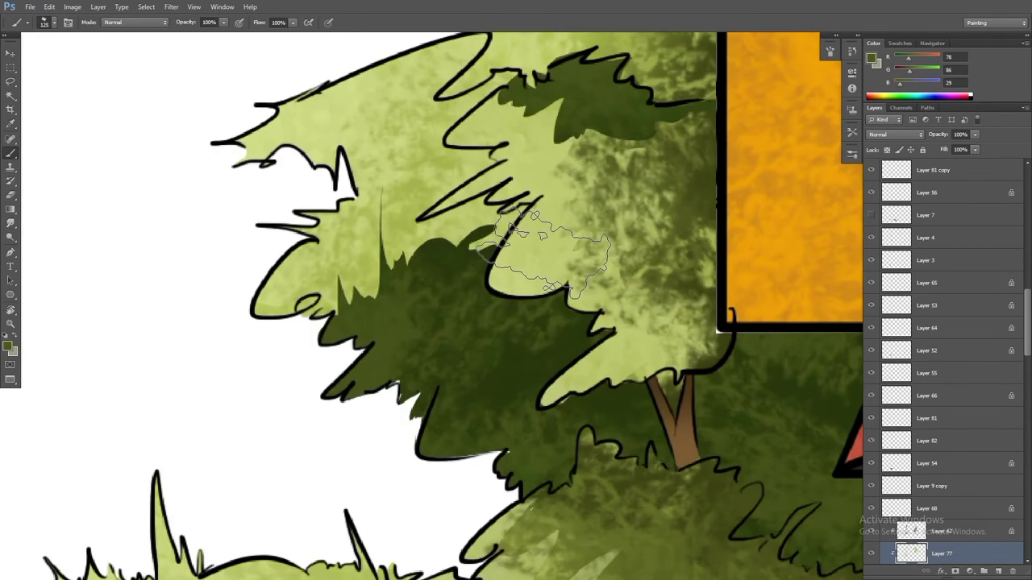
{"action": "left_click", "coordinate": [594, 212], "text": "alt"}
{"action": "left_click", "coordinate": [553, 259], "text": "alt"}
{"action": "scroll", "coordinate": [553, 260], "scroll_direction": "down", "scroll_amount": 6, "text": "alt"}
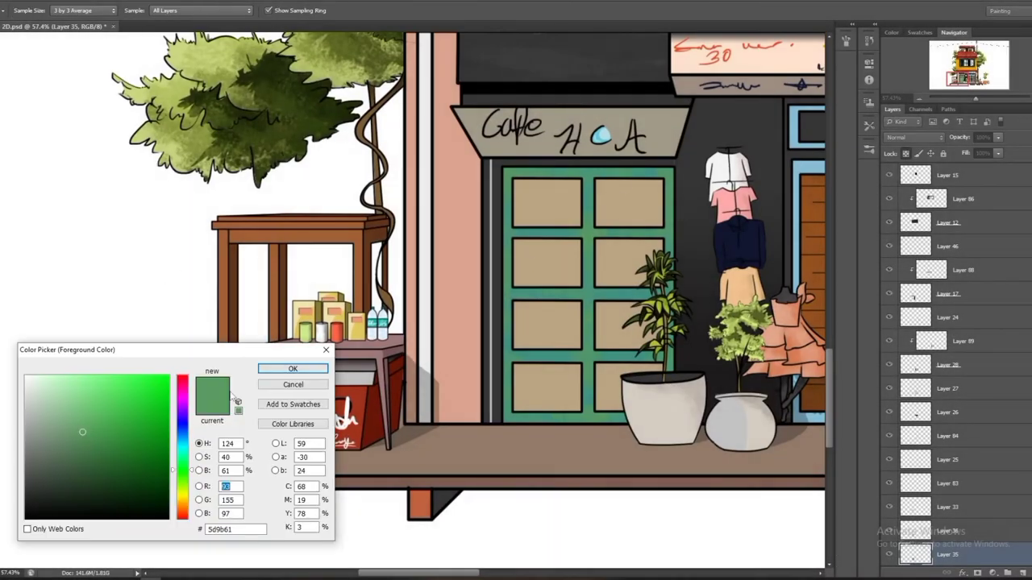
Brush green texture (5d9b61) over the cafe door's frame on Layer 35, and texture its beige panels on Layer 36.
{"action": "left_click", "coordinate": [293, 369]}
{"action": "mouse_move", "coordinate": [661, 173]}
{"action": "left_mouse_down"}
{"action": "mouse_move", "coordinate": [483, 355]}
{"action": "mouse_move", "coordinate": [579, 230]}
{"action": "mouse_move", "coordinate": [518, 343]}
{"action": "mouse_move", "coordinate": [649, 322]}
{"action": "left_mouse_up"}
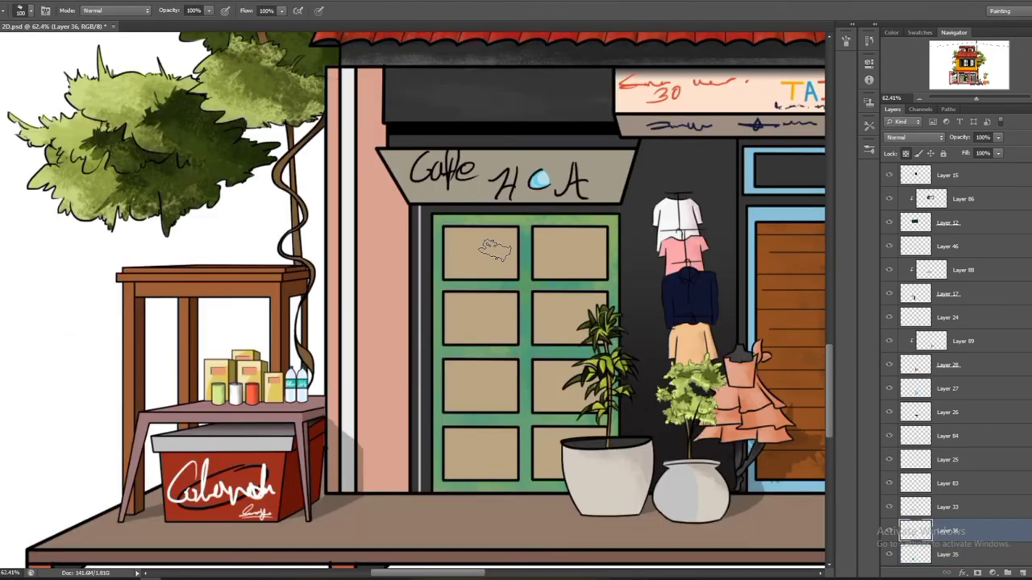
{"action": "mouse_move", "coordinate": [494, 250]}
{"action": "left_mouse_down"}
{"action": "mouse_move", "coordinate": [547, 242]}
{"action": "mouse_move", "coordinate": [503, 293]}
{"action": "mouse_move", "coordinate": [470, 396]}
{"action": "mouse_move", "coordinate": [505, 459]}
{"action": "mouse_move", "coordinate": [551, 456]}
{"action": "left_mouse_up"}
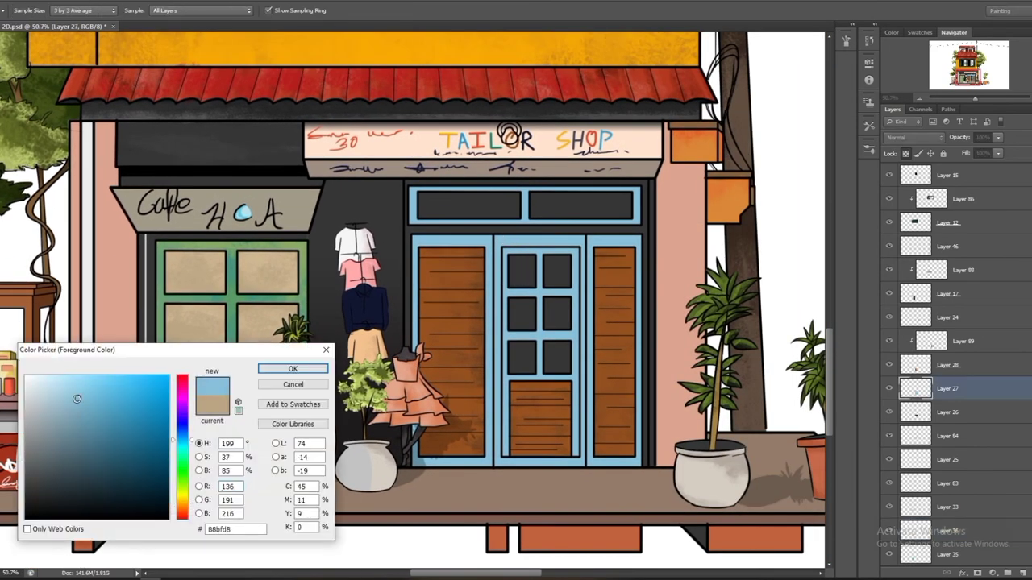
Brush blotchy dark blue-grey texture over the tailor shop's light blue door and transom frames on Layer 27.
{"action": "key", "text": "Return"}
{"action": "key", "text": "b"}
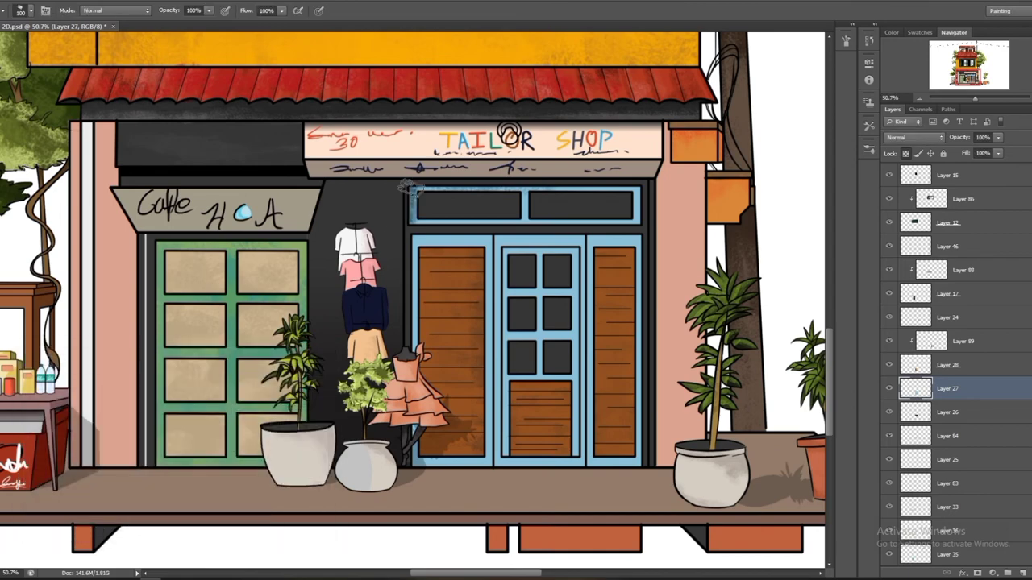
{"action": "left_click_drag", "start_coordinate": [411, 193], "coordinate": [637, 193]}
{"action": "left_click_drag", "start_coordinate": [415, 241], "coordinate": [564, 444]}
{"action": "left_click_drag", "start_coordinate": [629, 241], "coordinate": [484, 463]}
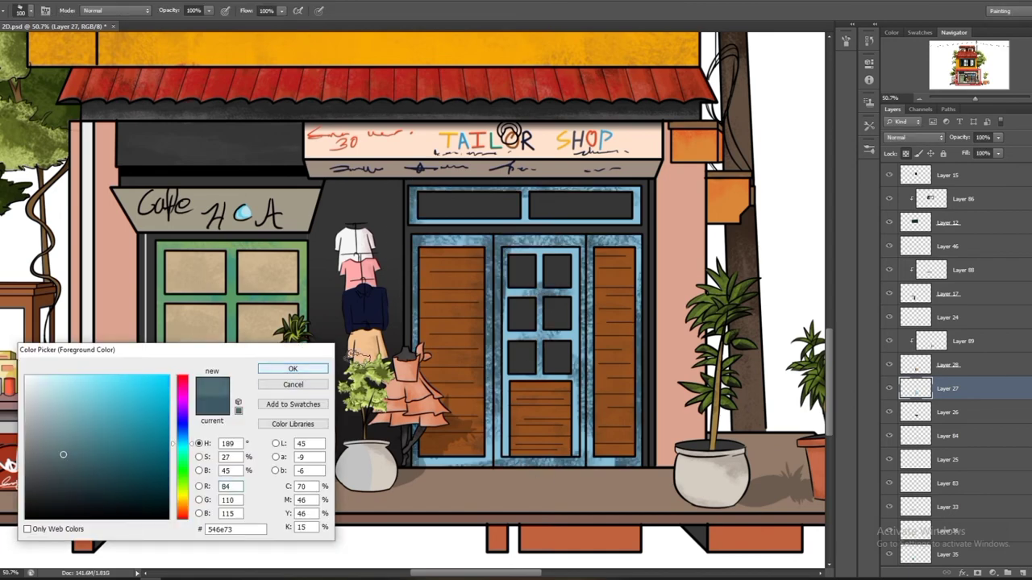
Choose another blue-grey and layer more mottled texture over the tailor shop's door frames, glazing bars and transom on Layer 27.
{"action": "left_click", "coordinate": [46, 430]}
{"action": "left_click", "coordinate": [293, 368]}
{"action": "left_click_drag", "start_coordinate": [484, 338], "coordinate": [633, 460]}
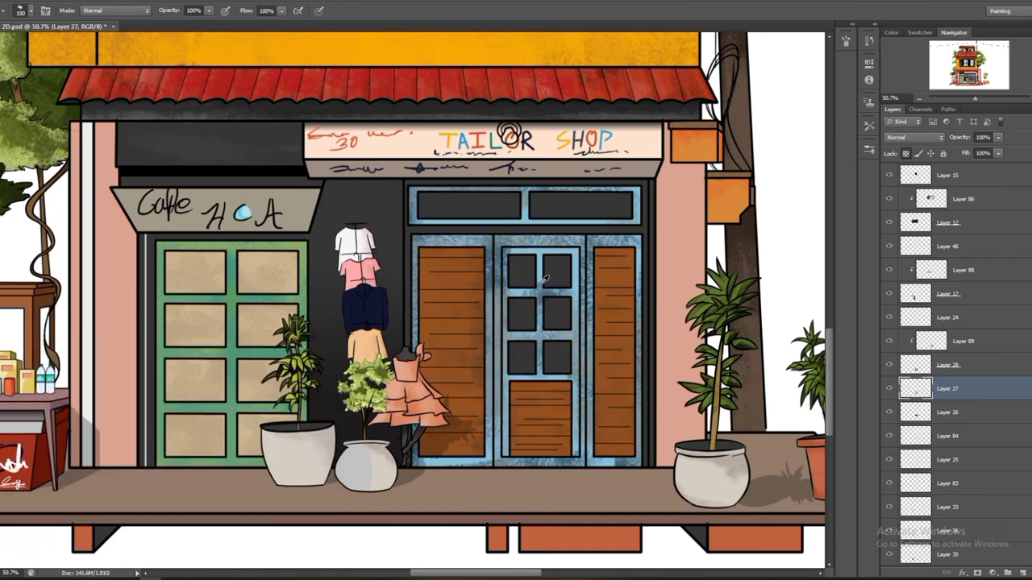
{"action": "scroll", "coordinate": [335, 260], "scroll_direction": "up", "scroll_amount": 1}
{"action": "left_click_drag", "start_coordinate": [520, 228], "coordinate": [685, 228]}
{"action": "left_click_drag", "start_coordinate": [565, 298], "coordinate": [612, 355]}
{"action": "left_click_drag", "start_coordinate": [484, 274], "coordinate": [487, 415]}
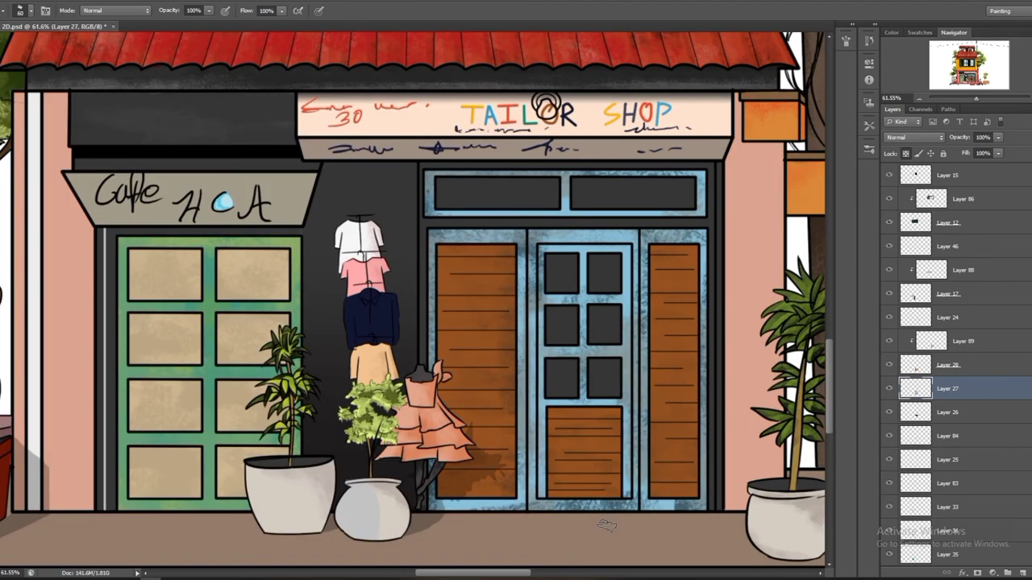
{"action": "left_click_drag", "start_coordinate": [664, 504], "coordinate": [624, 464]}
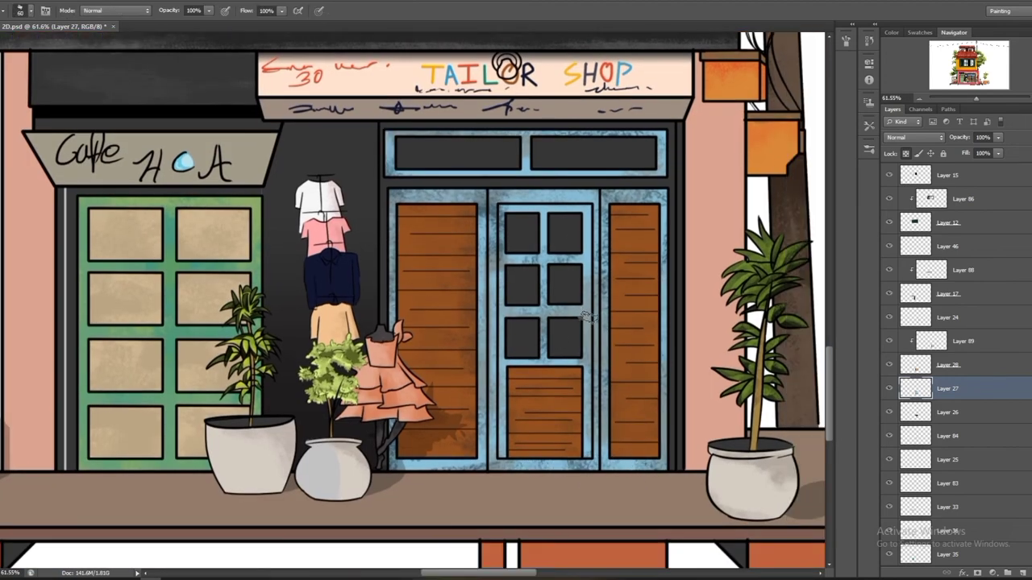
{"action": "scroll", "coordinate": [629, 444], "scroll_direction": "down", "scroll_amount": 3}
{"action": "scroll", "coordinate": [403, 322], "scroll_direction": "up", "scroll_amount": 2}
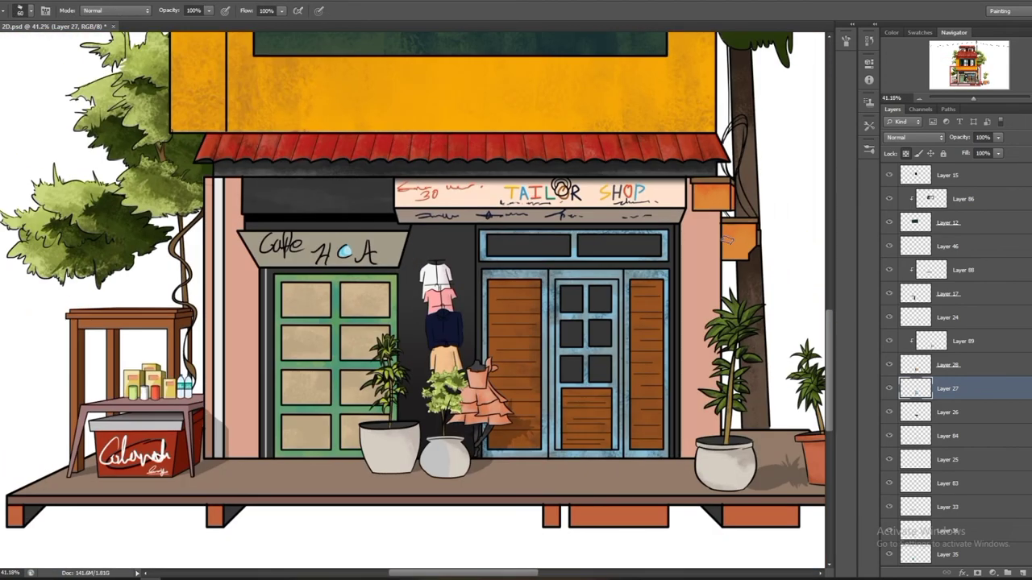
Pick a brown tone and texture the upper part of the pink wall beside the cafe on Layer 16.
{"action": "key", "text": "i"}
{"action": "left_click", "coordinate": [292, 368]}
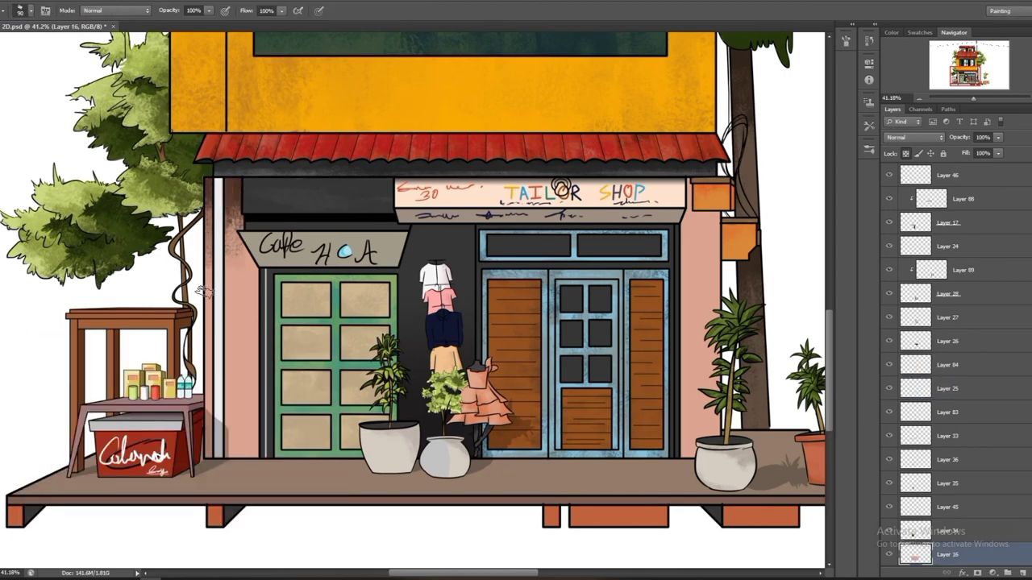
Texture the tailor shop's dark transom and door panes on Layer 26 with grey and near-black (1c1a1a), and save the file.
{"action": "scroll", "coordinate": [513, 251], "scroll_direction": "down", "scroll_amount": 2}
{"action": "left_click", "coordinate": [506, 252], "text": "ctrl"}
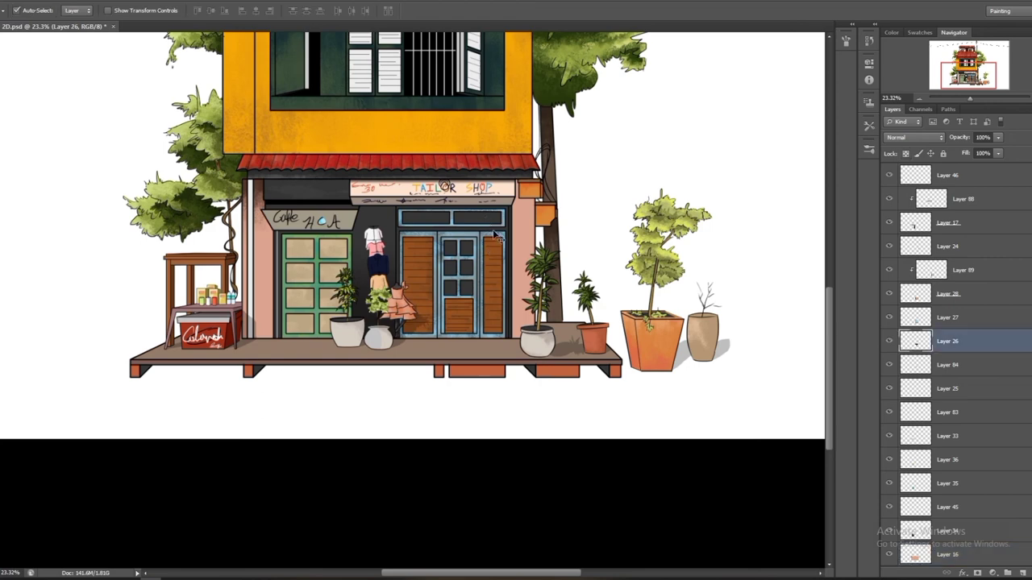
{"action": "scroll", "coordinate": [403, 234], "scroll_direction": "up", "scroll_amount": 3}
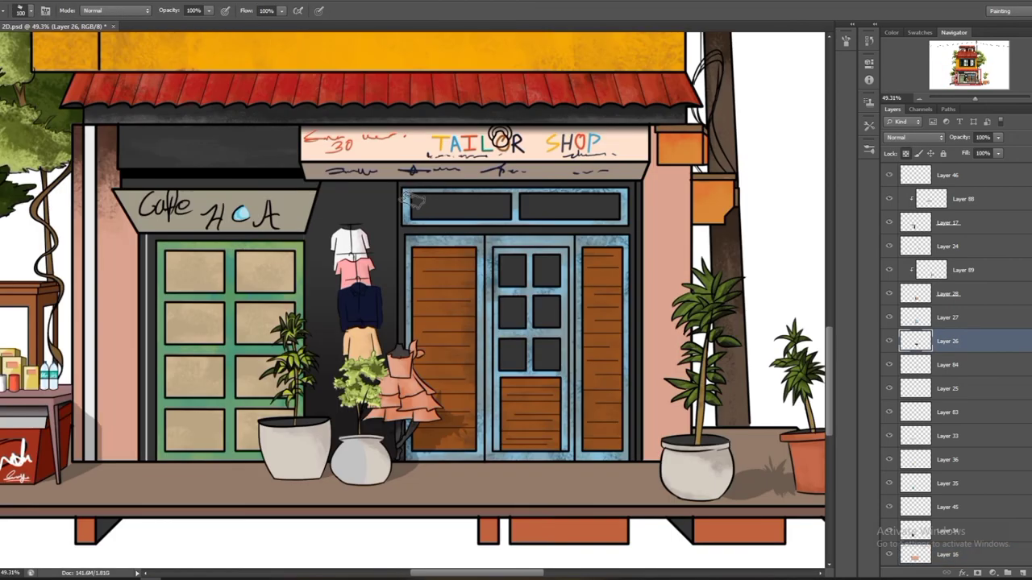
{"action": "scroll", "coordinate": [582, 238], "scroll_direction": "down", "scroll_amount": 1}
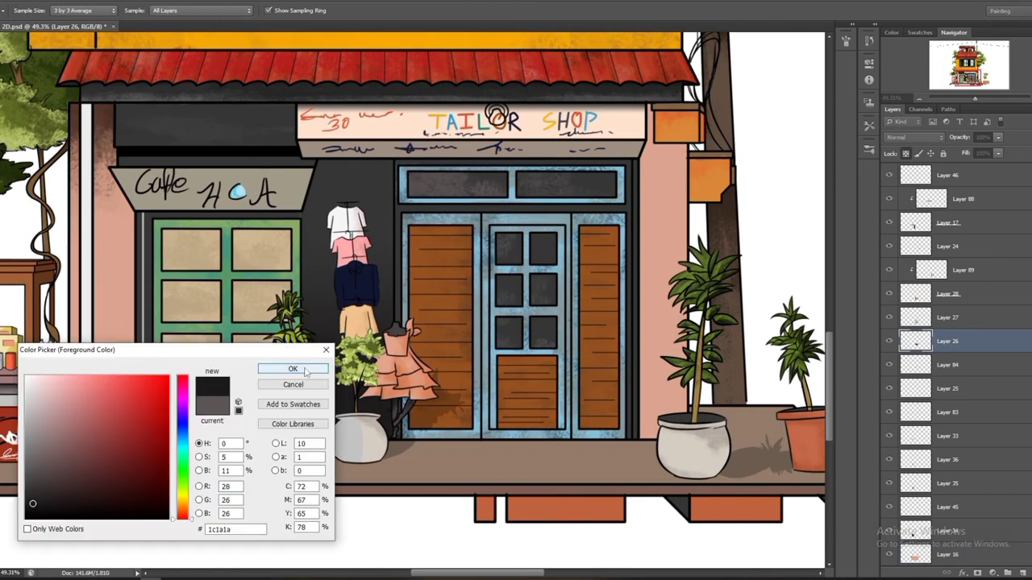
{"action": "left_click_drag", "start_coordinate": [548, 184], "coordinate": [617, 183]}
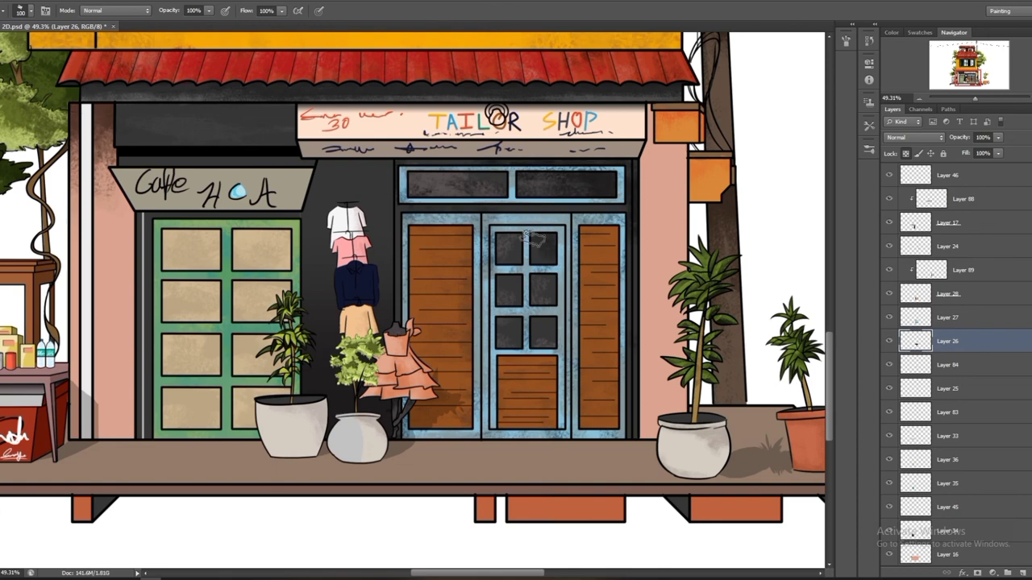
{"action": "key", "text": "ctrl+s"}
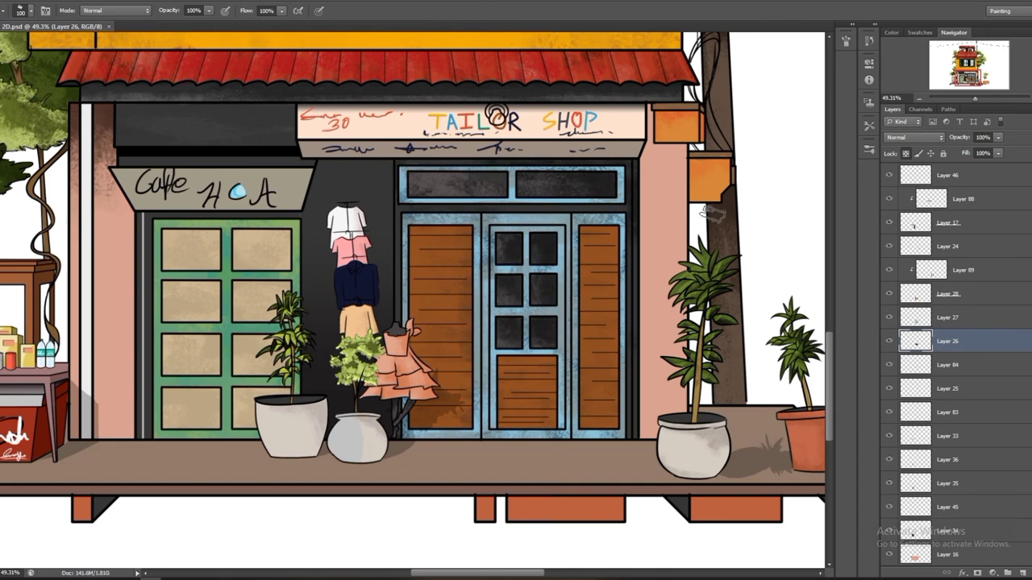